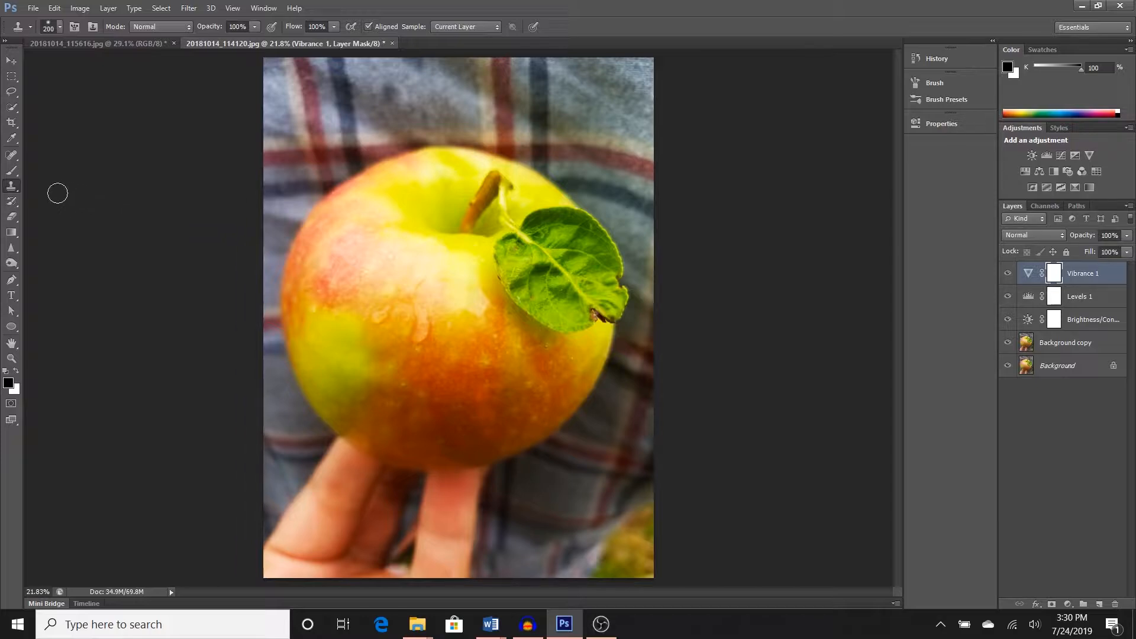
Set up the Brush tool with a white foreground colour and the first soft round brush preset.
{"action": "left_click", "coordinate": [12, 172]}
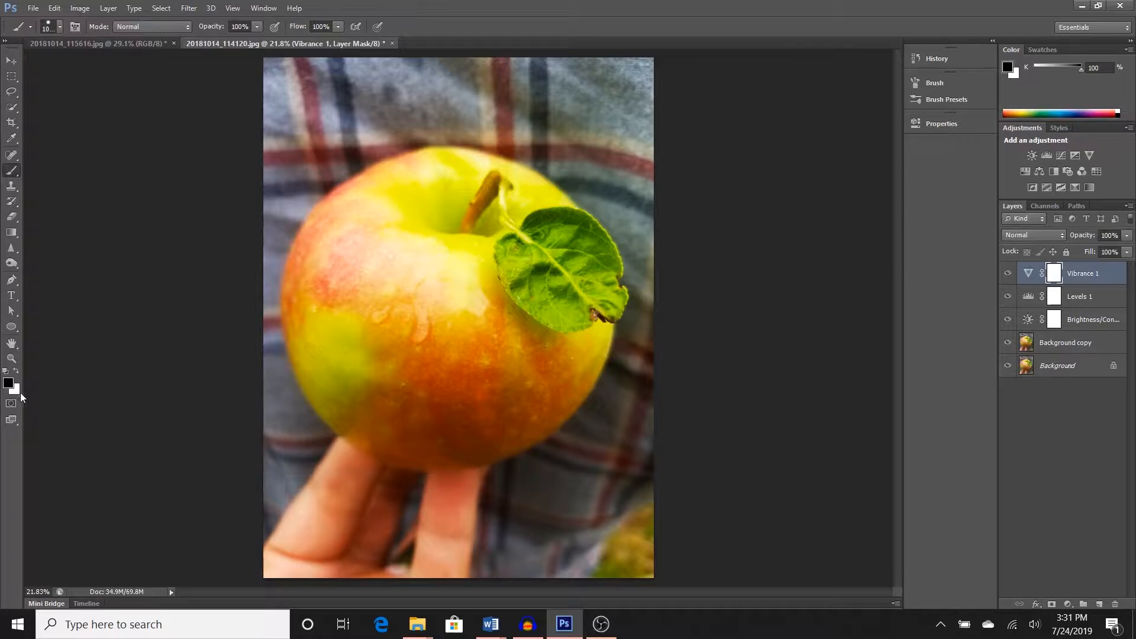
{"action": "key", "text": "x"}
{"action": "left_click", "coordinate": [57, 27]}
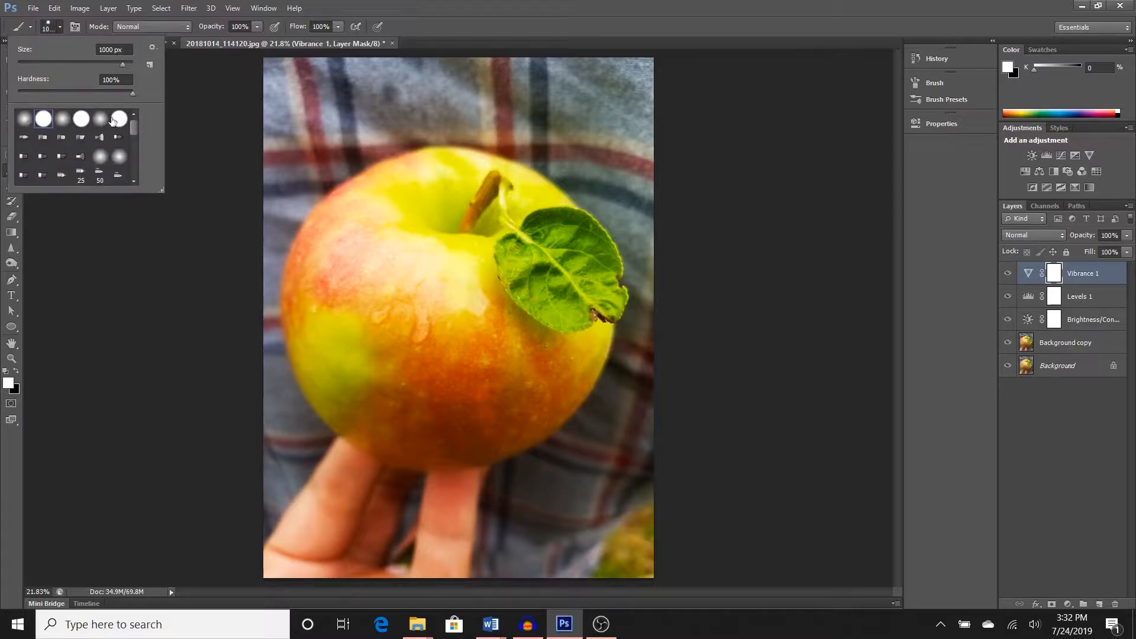
{"action": "left_click", "coordinate": [24, 121]}
{"action": "double_click", "coordinate": [25, 123]}
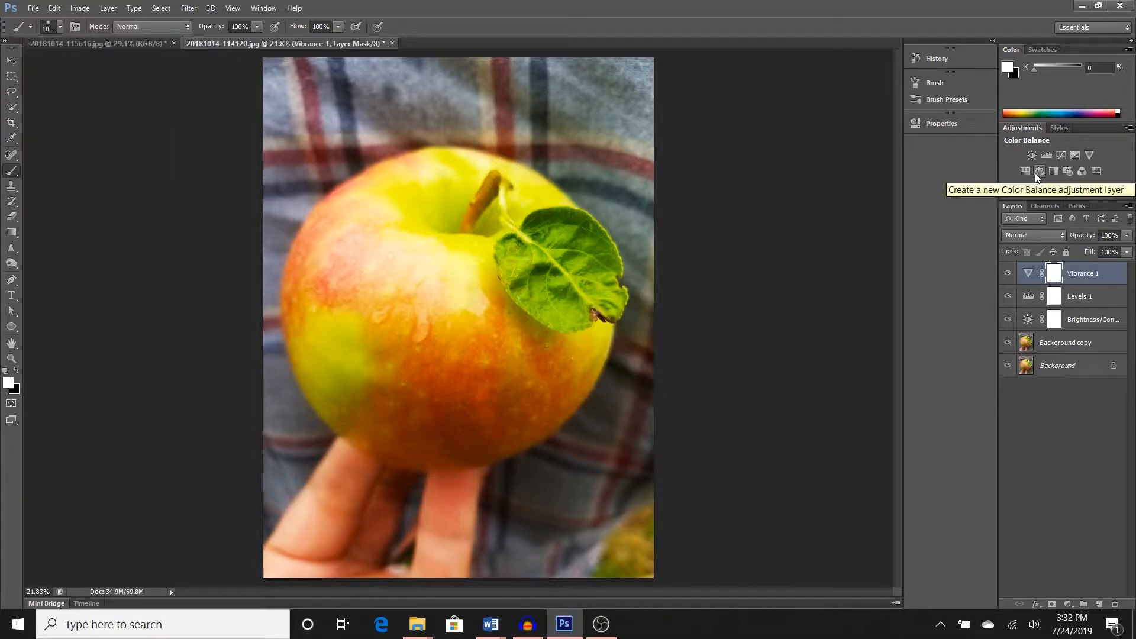
Add a Color Balance adjustment layer and shift its midtones to +56 on the Cyan-Red scale.
{"action": "left_click", "coordinate": [1040, 173]}
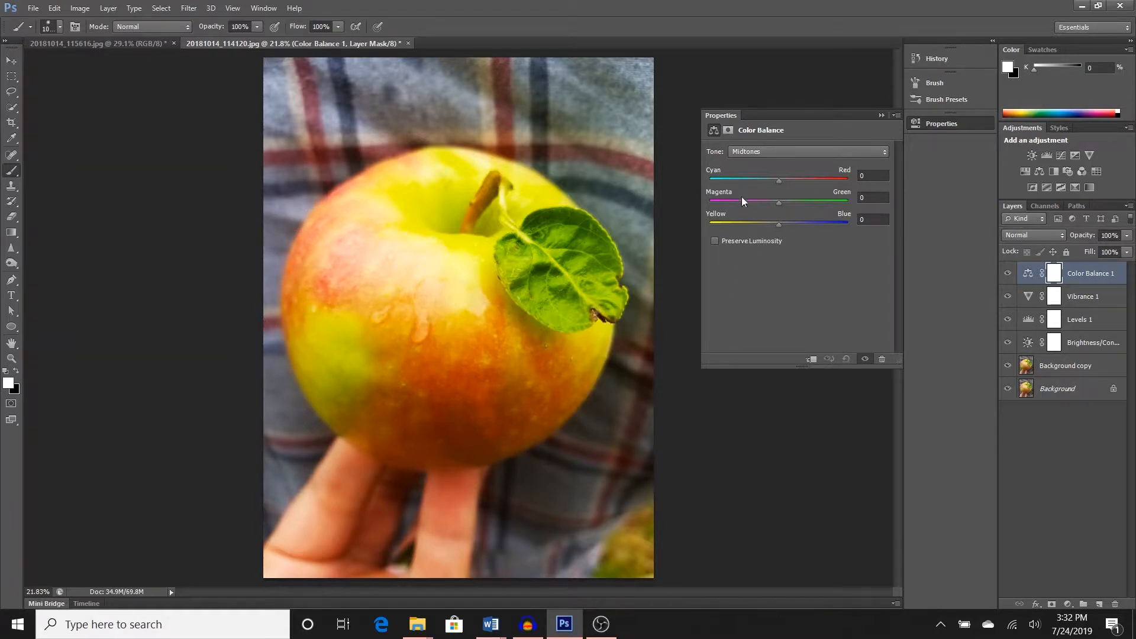
{"action": "left_click_drag", "start_coordinate": [780, 184], "coordinate": [786, 183]}
{"action": "left_click_drag", "start_coordinate": [793, 180], "coordinate": [794, 180]}
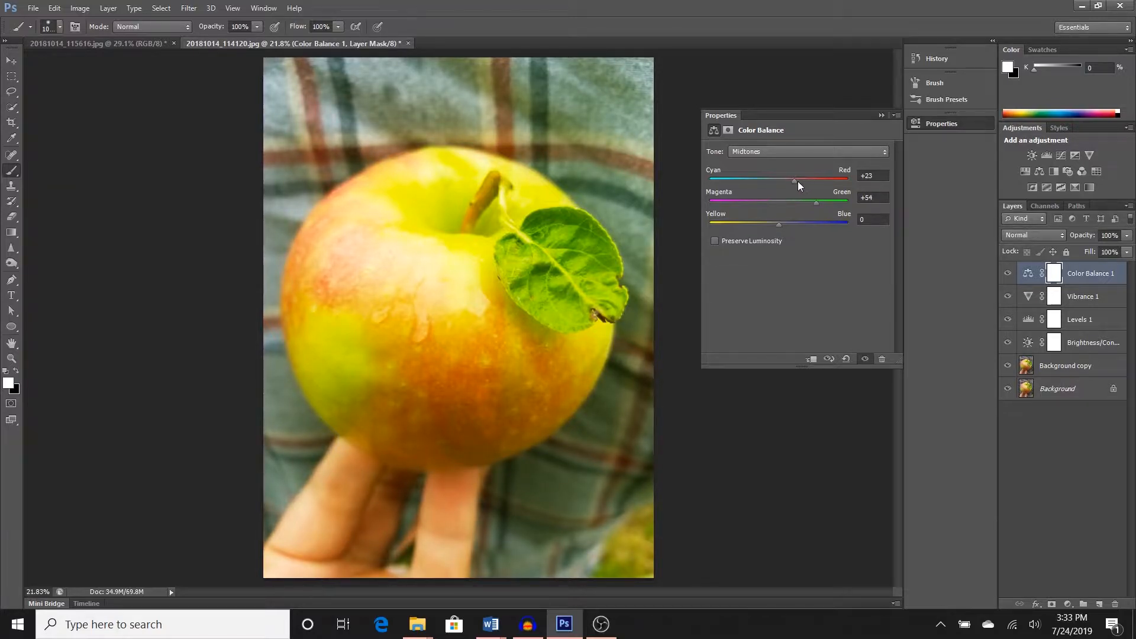
{"action": "left_click_drag", "start_coordinate": [847, 195], "coordinate": [779, 206]}
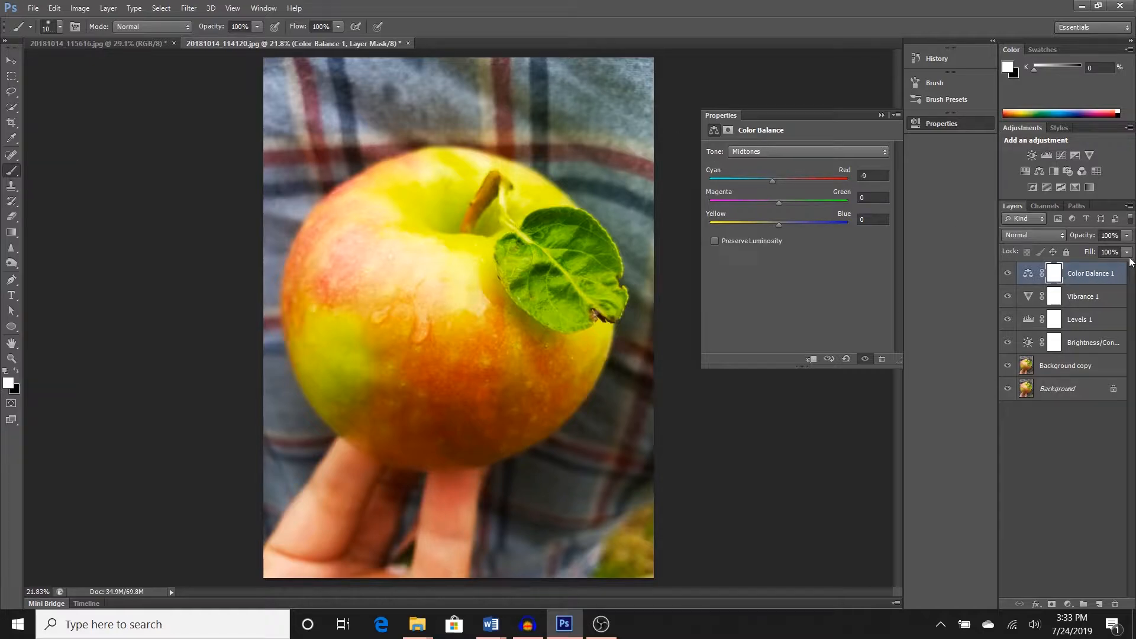
{"action": "left_click_drag", "start_coordinate": [773, 181], "coordinate": [799, 182]}
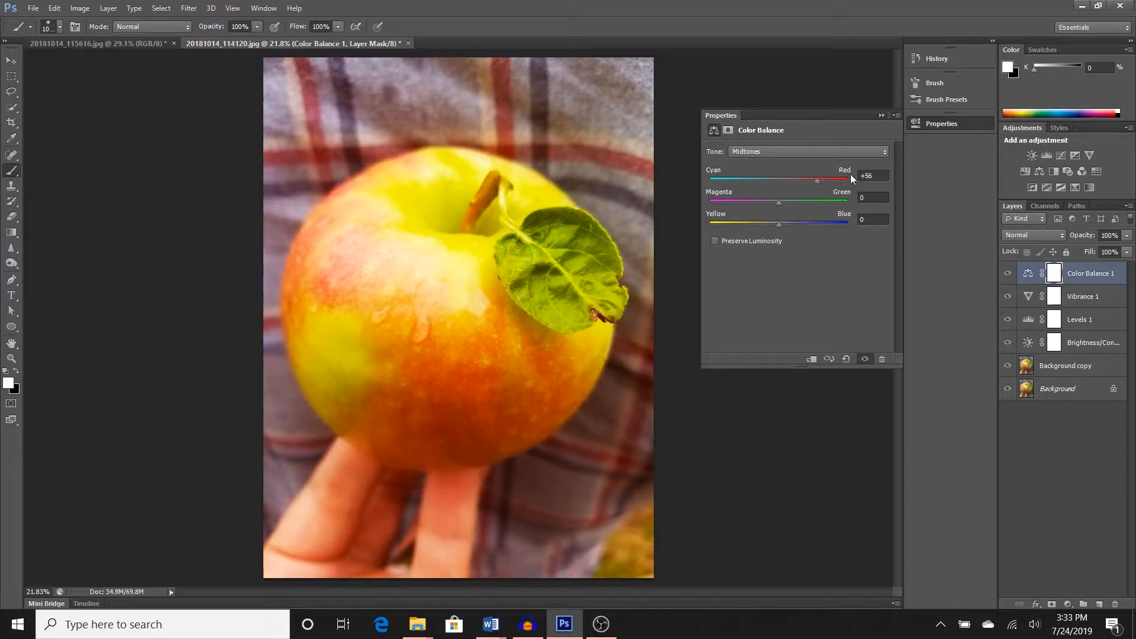
{"action": "left_click", "coordinate": [882, 115]}
Rename the new Color Balance layer as "red".
{"action": "double_click", "coordinate": [1088, 275]}
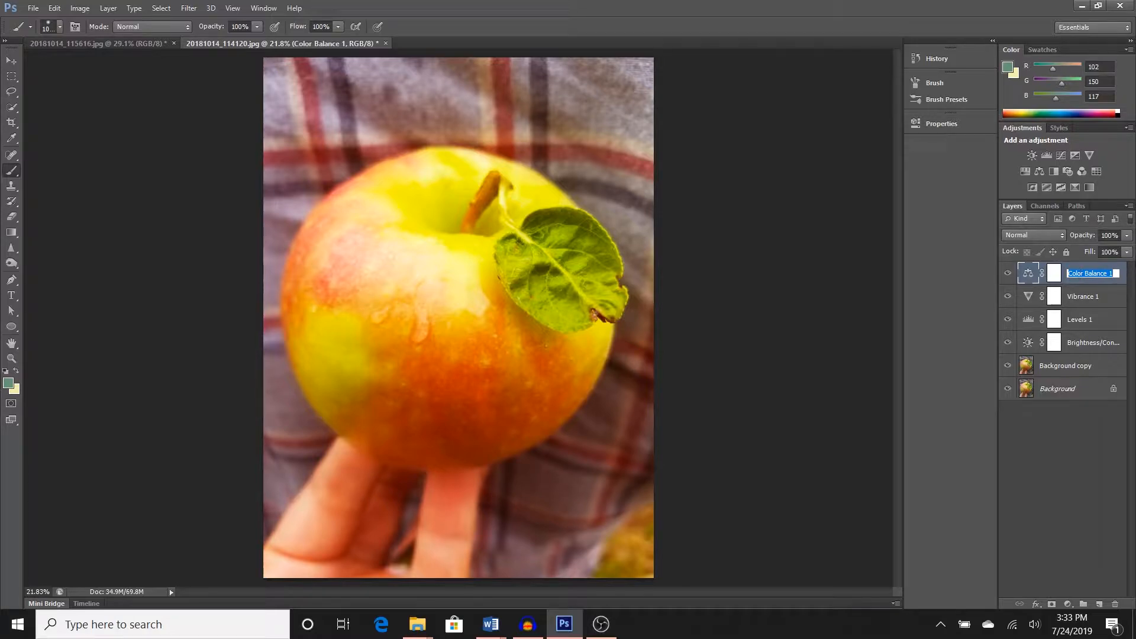
{"action": "type", "text": "red"}
{"action": "key", "text": "Return"}
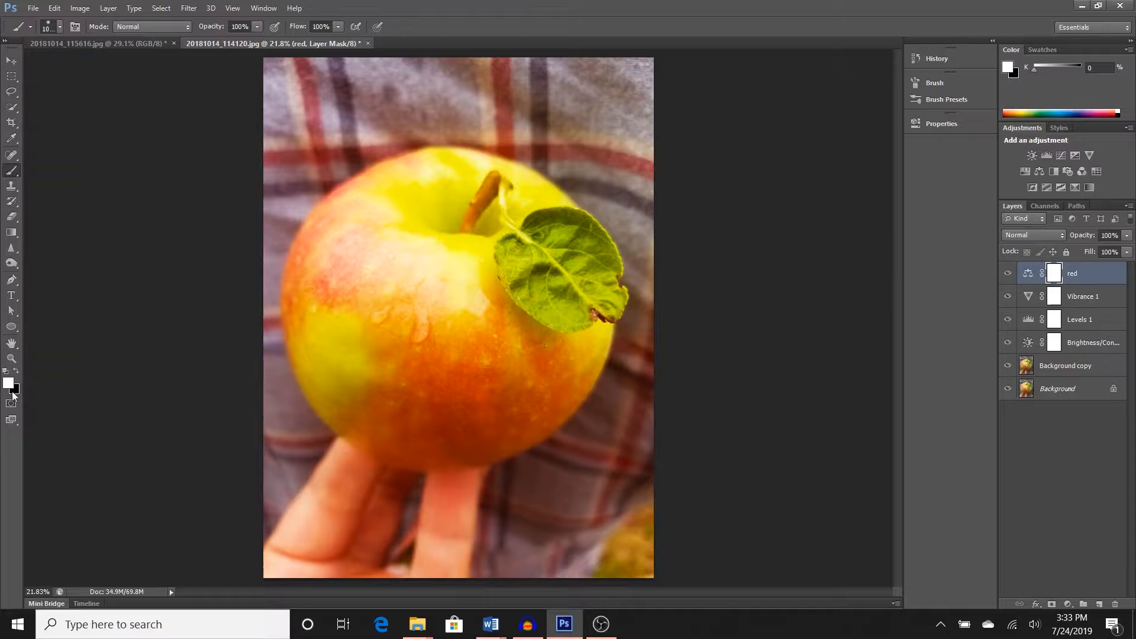
Paint black on the red layer's mask over the apple's green patch, the stem area and the leaf.
{"action": "key", "text": "x"}
{"action": "left_click", "coordinate": [158, 24]}
{"action": "left_click", "coordinate": [157, 26]}
{"action": "mouse_move", "coordinate": [327, 358]}
{"action": "left_mouse_down"}
{"action": "mouse_move", "coordinate": [306, 383]}
{"action": "mouse_move", "coordinate": [327, 345]}
{"action": "mouse_move", "coordinate": [295, 390]}
{"action": "mouse_move", "coordinate": [322, 340]}
{"action": "mouse_move", "coordinate": [275, 386]}
{"action": "mouse_move", "coordinate": [326, 346]}
{"action": "mouse_move", "coordinate": [282, 400]}
{"action": "mouse_move", "coordinate": [323, 340]}
{"action": "mouse_move", "coordinate": [306, 395]}
{"action": "left_mouse_up"}
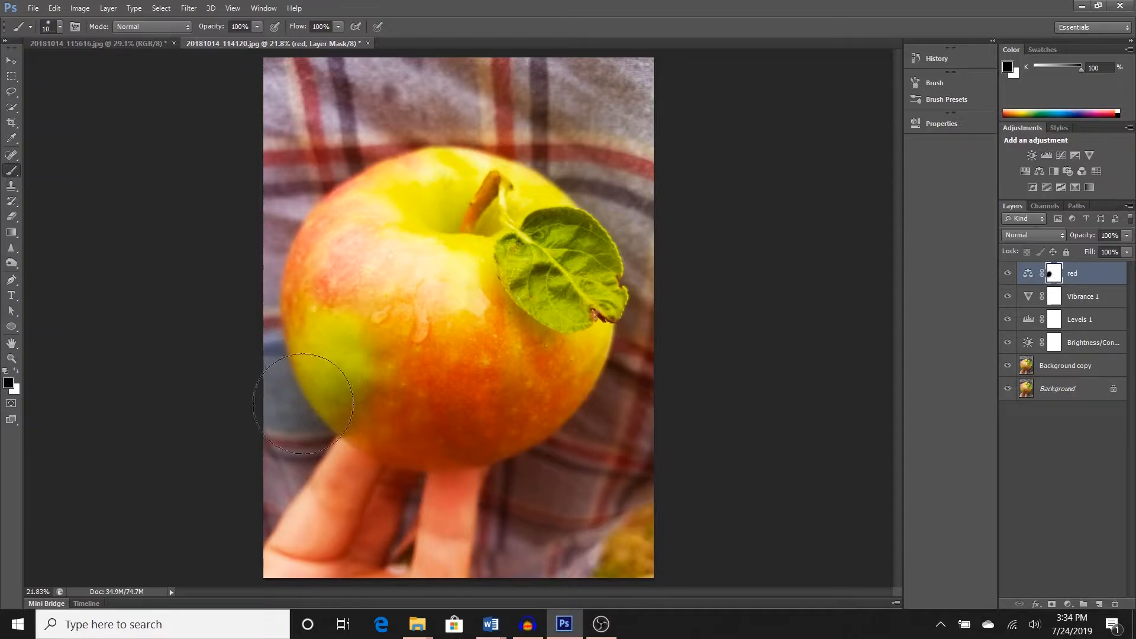
{"action": "mouse_move", "coordinate": [452, 287]}
{"action": "left_mouse_down"}
{"action": "mouse_move", "coordinate": [404, 193]}
{"action": "mouse_move", "coordinate": [518, 207]}
{"action": "mouse_move", "coordinate": [512, 222]}
{"action": "mouse_move", "coordinate": [529, 242]}
{"action": "mouse_move", "coordinate": [560, 247]}
{"action": "mouse_move", "coordinate": [578, 271]}
{"action": "mouse_move", "coordinate": [557, 282]}
{"action": "mouse_move", "coordinate": [609, 319]}
{"action": "mouse_move", "coordinate": [586, 252]}
{"action": "mouse_move", "coordinate": [433, 204]}
{"action": "mouse_move", "coordinate": [456, 198]}
{"action": "mouse_move", "coordinate": [452, 260]}
{"action": "mouse_move", "coordinate": [454, 208]}
{"action": "mouse_move", "coordinate": [426, 198]}
{"action": "mouse_move", "coordinate": [515, 215]}
{"action": "mouse_move", "coordinate": [490, 205]}
{"action": "mouse_move", "coordinate": [596, 265]}
{"action": "mouse_move", "coordinate": [642, 312]}
{"action": "mouse_move", "coordinate": [441, 245]}
{"action": "mouse_move", "coordinate": [430, 216]}
{"action": "mouse_move", "coordinate": [464, 192]}
{"action": "mouse_move", "coordinate": [484, 223]}
{"action": "left_mouse_up"}
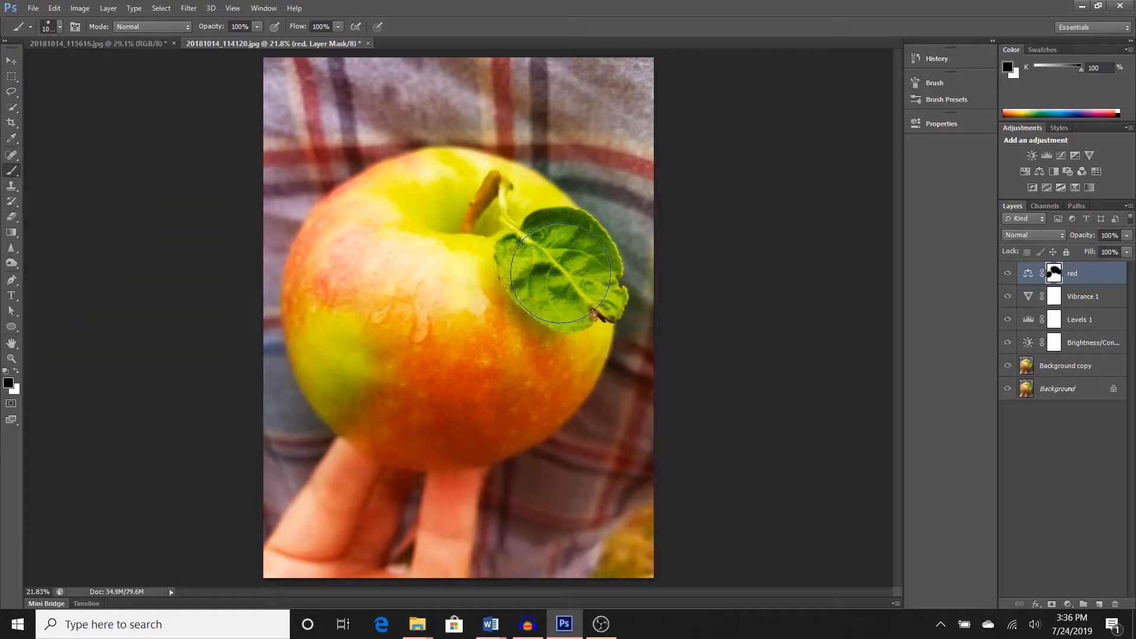
Add another Color Balance adjustment layer with midtones at Magenta-Green +84 and Yellow-Blue -58.
{"action": "left_click", "coordinate": [1039, 173]}
{"action": "left_click_drag", "start_coordinate": [780, 201], "coordinate": [825, 205]}
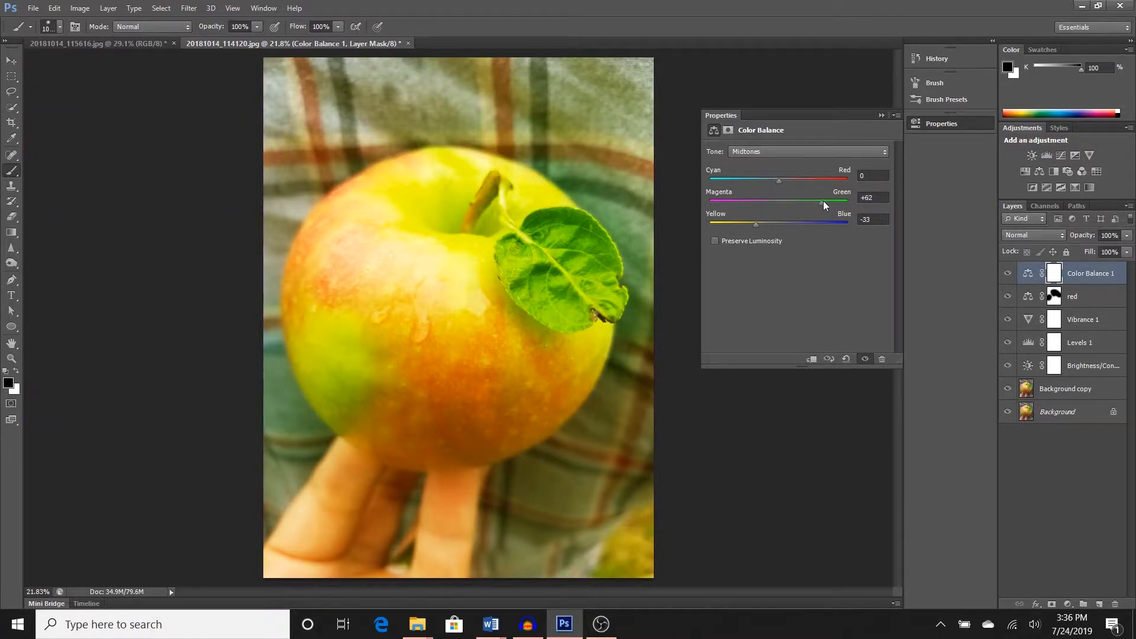
{"action": "left_click_drag", "start_coordinate": [756, 226], "coordinate": [737, 229]}
{"action": "left_click_drag", "start_coordinate": [824, 204], "coordinate": [837, 203]}
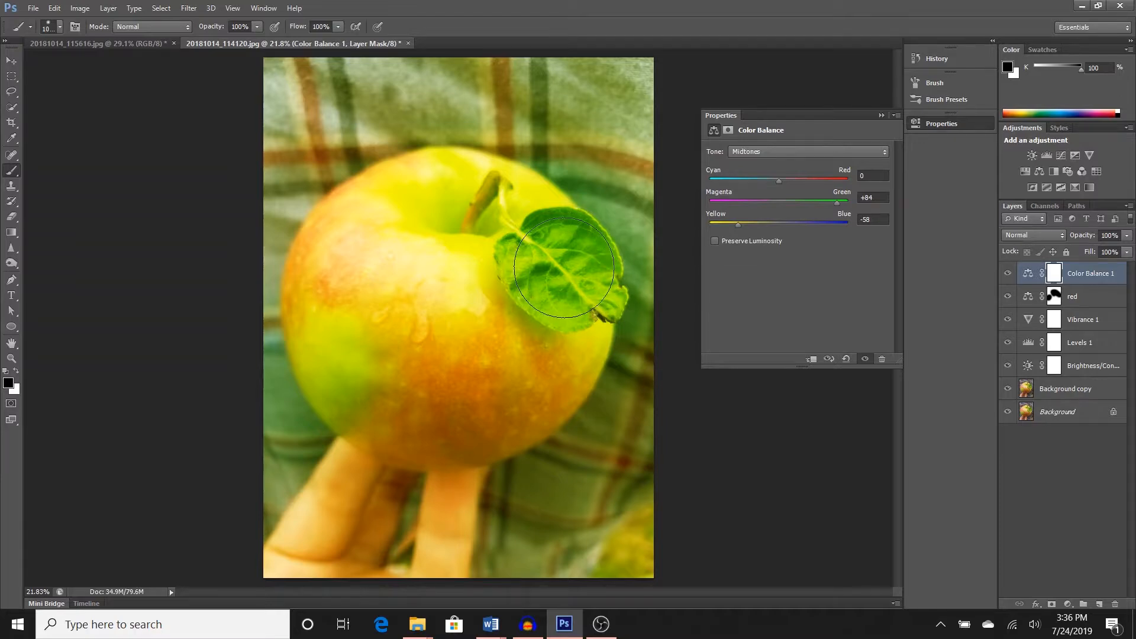
{"action": "left_click", "coordinate": [881, 115]}
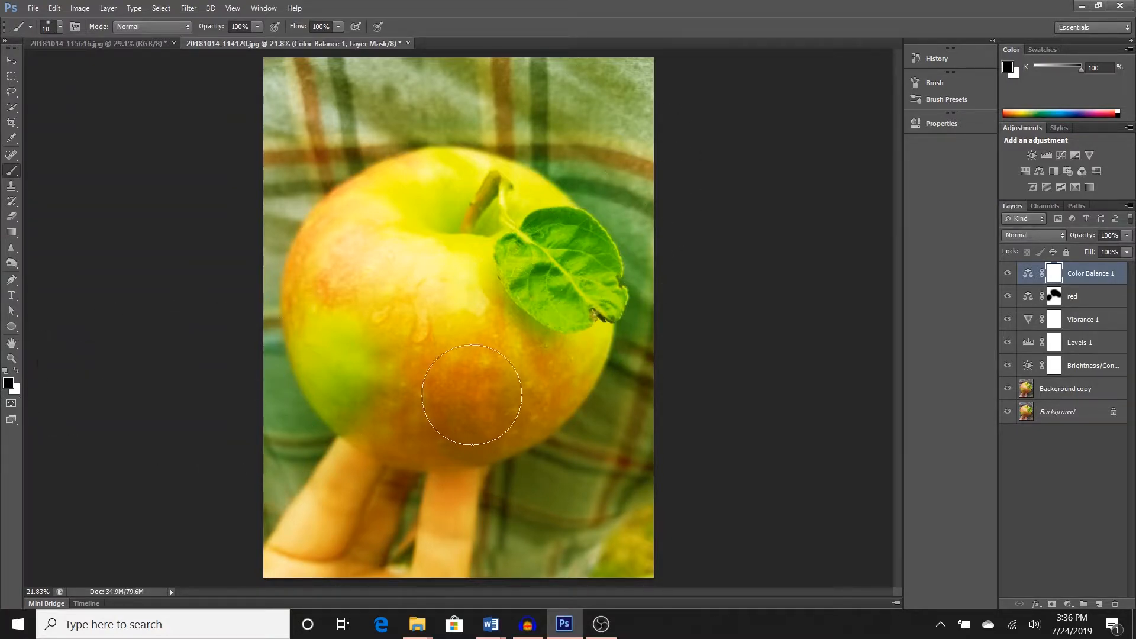
Enlarge the brush and paint the new Color Balance layer's mask entirely black to hide its effect.
{"action": "key", "text": "bracketright"}
{"action": "key", "text": "bracketright"}
{"action": "key", "text": "bracketright"}
{"action": "key", "text": "bracketright"}
{"action": "key", "text": "bracketright"}
{"action": "key", "text": "bracketright"}
{"action": "key", "text": "bracketright"}
{"action": "key", "text": "bracketright"}
{"action": "key", "text": "bracketright"}
{"action": "key", "text": "bracketright"}
{"action": "key", "text": "bracketright"}
{"action": "key", "text": "bracketright"}
{"action": "key", "text": "bracketright"}
{"action": "mouse_move", "coordinate": [276, 147]}
{"action": "left_mouse_down"}
{"action": "mouse_move", "coordinate": [627, 128]}
{"action": "mouse_move", "coordinate": [135, 245]}
{"action": "mouse_move", "coordinate": [415, 345]}
{"action": "left_mouse_up"}
{"action": "mouse_move", "coordinate": [564, 338]}
{"action": "left_mouse_down"}
{"action": "mouse_move", "coordinate": [634, 355]}
{"action": "mouse_move", "coordinate": [292, 470]}
{"action": "mouse_move", "coordinate": [419, 507]}
{"action": "mouse_move", "coordinate": [255, 503]}
{"action": "left_mouse_up"}
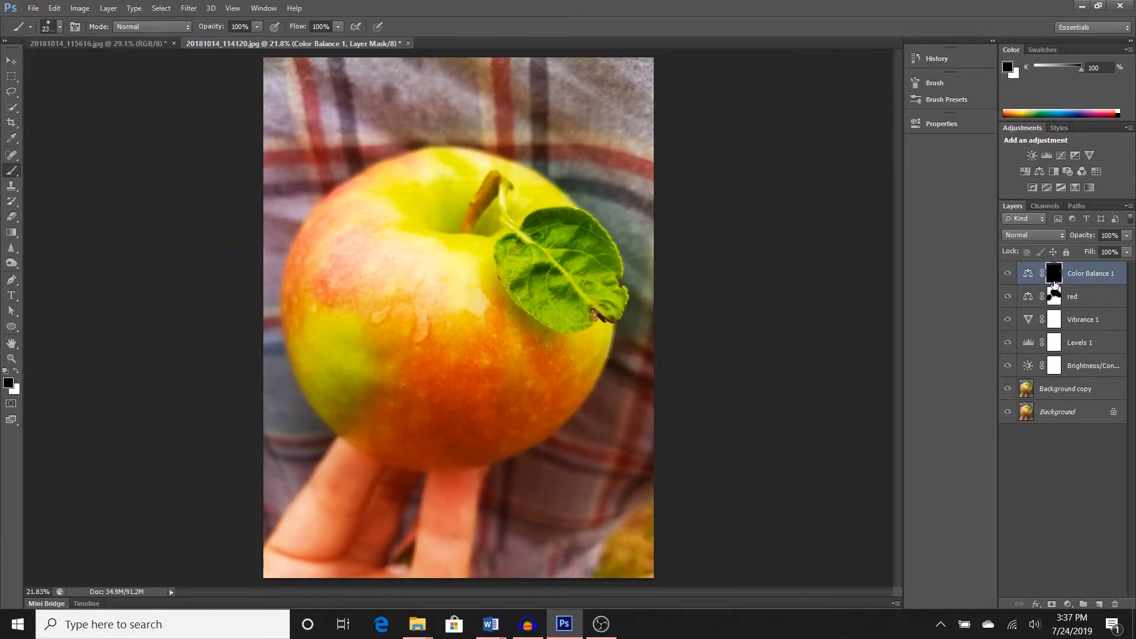
Rename the top Color Balance layer as "green".
{"action": "double_click", "coordinate": [1081, 274]}
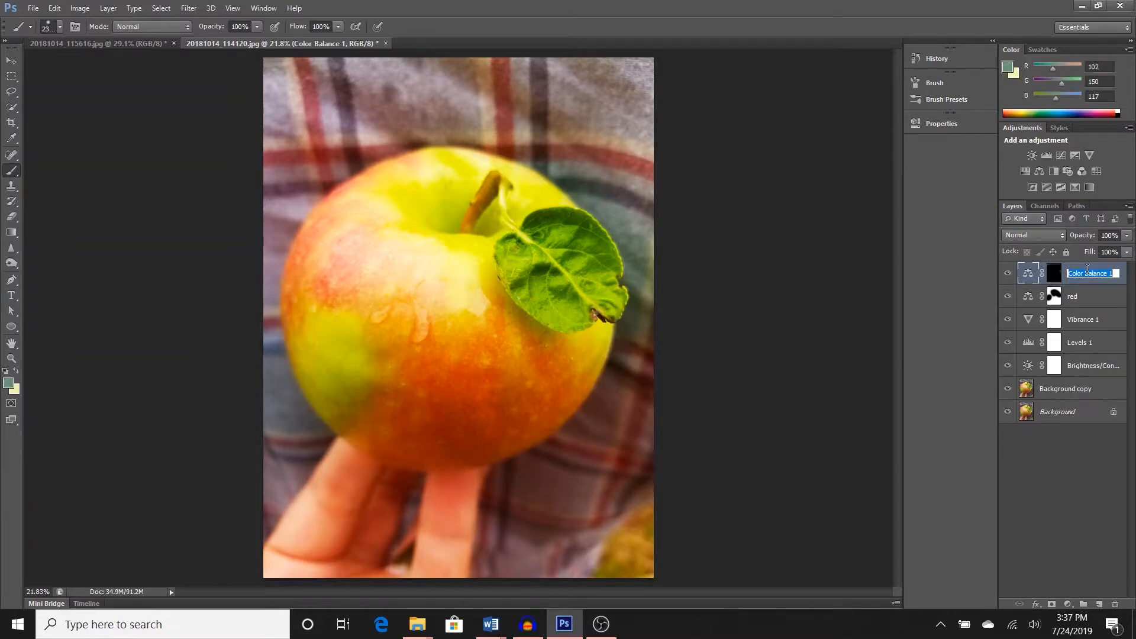
{"action": "type", "text": "green"}
{"action": "key", "text": "Return"}
Paint the green layer's mask white over the leaf with a brush reduced to 250 px.
{"action": "left_click", "coordinate": [1054, 294]}
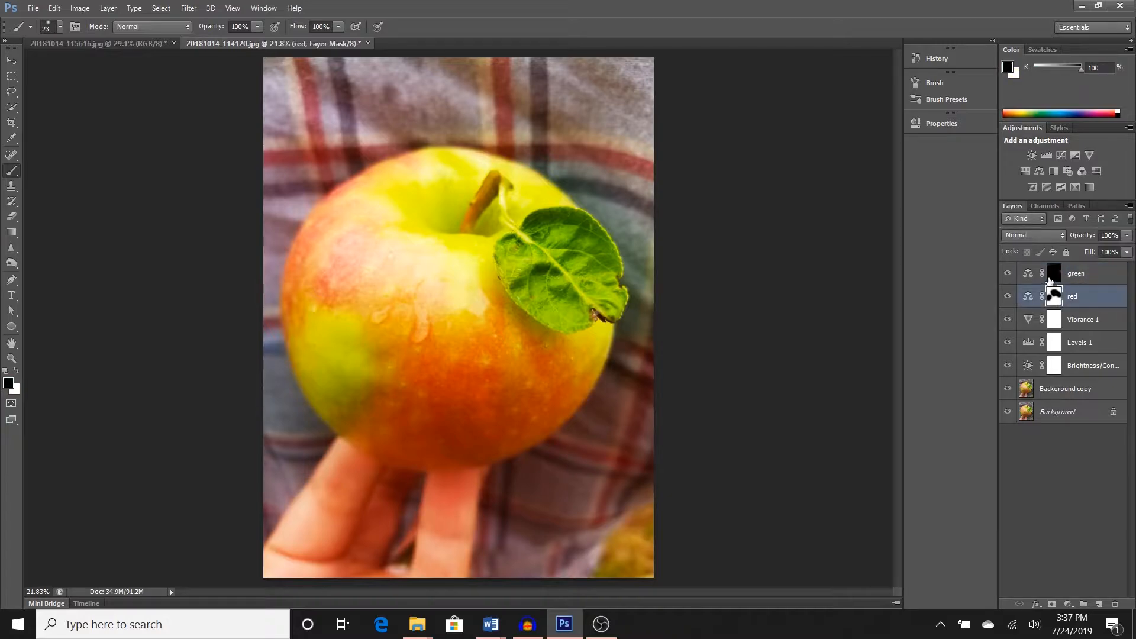
{"action": "left_click", "coordinate": [1054, 278]}
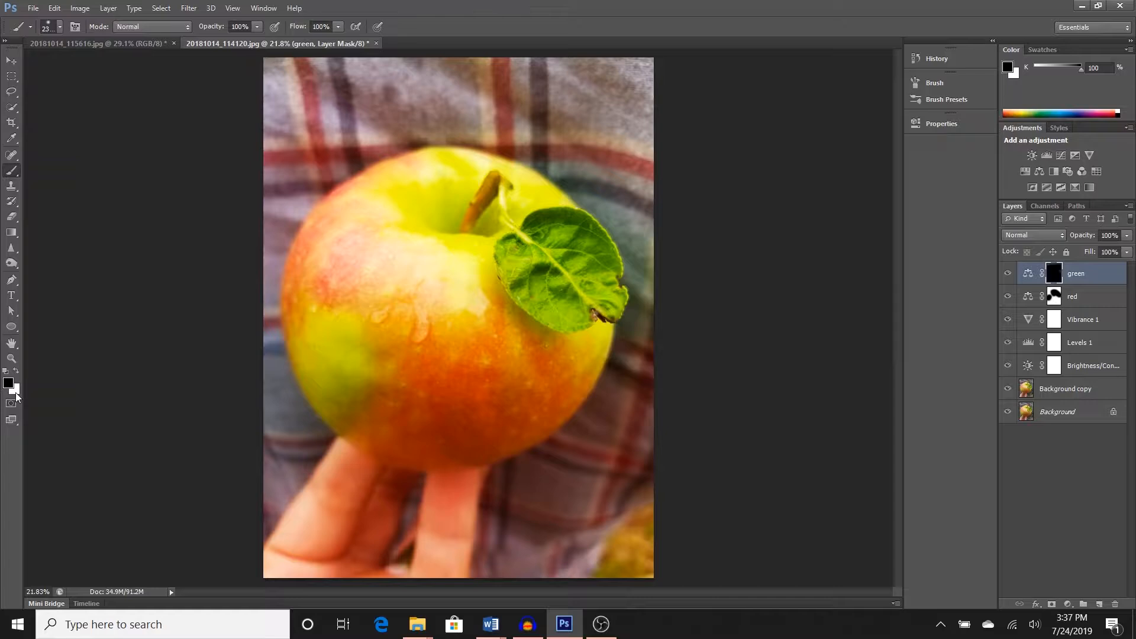
{"action": "key", "text": "x"}
{"action": "key", "text": "bracketleft"}
{"action": "key", "text": "bracketleft"}
{"action": "key", "text": "bracketleft"}
{"action": "key", "text": "bracketleft"}
{"action": "key", "text": "bracketleft"}
{"action": "key", "text": "bracketleft"}
{"action": "key", "text": "bracketleft"}
{"action": "key", "text": "bracketleft"}
{"action": "key", "text": "bracketleft"}
{"action": "key", "text": "bracketleft"}
{"action": "key", "text": "bracketleft"}
{"action": "key", "text": "bracketleft"}
{"action": "key", "text": "bracketleft"}
{"action": "key", "text": "bracketleft"}
{"action": "key", "text": "bracketleft"}
{"action": "key", "text": "bracketleft"}
{"action": "key", "text": "bracketleft"}
{"action": "key", "text": "bracketleft"}
{"action": "key", "text": "bracketleft"}
{"action": "key", "text": "bracketleft"}
{"action": "mouse_move", "coordinate": [516, 239]}
{"action": "left_mouse_down"}
{"action": "mouse_move", "coordinate": [528, 291]}
{"action": "mouse_move", "coordinate": [573, 308]}
{"action": "mouse_move", "coordinate": [518, 247]}
{"action": "mouse_move", "coordinate": [525, 276]}
{"action": "mouse_move", "coordinate": [558, 308]}
{"action": "mouse_move", "coordinate": [581, 305]}
{"action": "mouse_move", "coordinate": [532, 239]}
{"action": "mouse_move", "coordinate": [550, 223]}
{"action": "mouse_move", "coordinate": [589, 242]}
{"action": "mouse_move", "coordinate": [615, 296]}
{"action": "mouse_move", "coordinate": [554, 242]}
{"action": "mouse_move", "coordinate": [551, 267]}
{"action": "mouse_move", "coordinate": [590, 289]}
{"action": "mouse_move", "coordinate": [556, 283]}
{"action": "mouse_move", "coordinate": [530, 253]}
{"action": "mouse_move", "coordinate": [526, 267]}
{"action": "mouse_move", "coordinate": [548, 302]}
{"action": "left_mouse_up"}
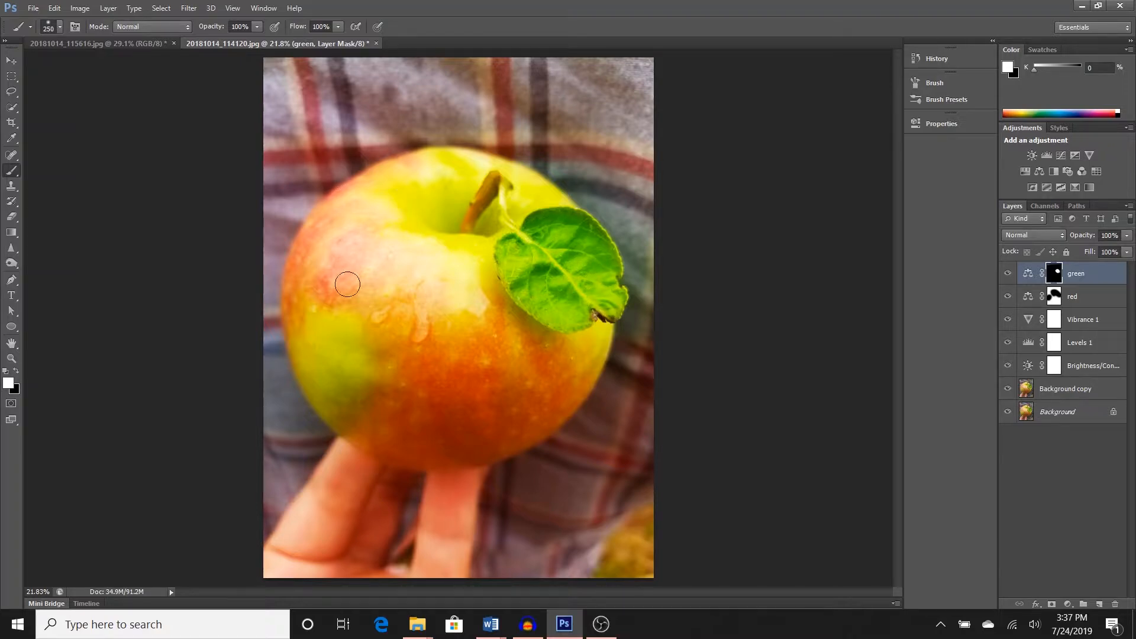
Reveal the green tint on the apple's green patch, top and lower rim, and mask it off the stem with black.
{"action": "mouse_move", "coordinate": [317, 322]}
{"action": "left_mouse_down"}
{"action": "mouse_move", "coordinate": [306, 368]}
{"action": "mouse_move", "coordinate": [329, 418]}
{"action": "mouse_move", "coordinate": [359, 370]}
{"action": "mouse_move", "coordinate": [329, 329]}
{"action": "mouse_move", "coordinate": [341, 385]}
{"action": "left_mouse_up"}
{"action": "mouse_move", "coordinate": [385, 179]}
{"action": "left_mouse_down"}
{"action": "mouse_move", "coordinate": [415, 192]}
{"action": "mouse_move", "coordinate": [403, 212]}
{"action": "mouse_move", "coordinate": [420, 217]}
{"action": "mouse_move", "coordinate": [440, 182]}
{"action": "mouse_move", "coordinate": [425, 153]}
{"action": "mouse_move", "coordinate": [461, 171]}
{"action": "mouse_move", "coordinate": [434, 200]}
{"action": "mouse_move", "coordinate": [489, 256]}
{"action": "mouse_move", "coordinate": [513, 318]}
{"action": "mouse_move", "coordinate": [571, 351]}
{"action": "mouse_move", "coordinate": [594, 331]}
{"action": "mouse_move", "coordinate": [585, 375]}
{"action": "mouse_move", "coordinate": [597, 339]}
{"action": "mouse_move", "coordinate": [583, 380]}
{"action": "mouse_move", "coordinate": [540, 434]}
{"action": "mouse_move", "coordinate": [408, 468]}
{"action": "left_mouse_up"}
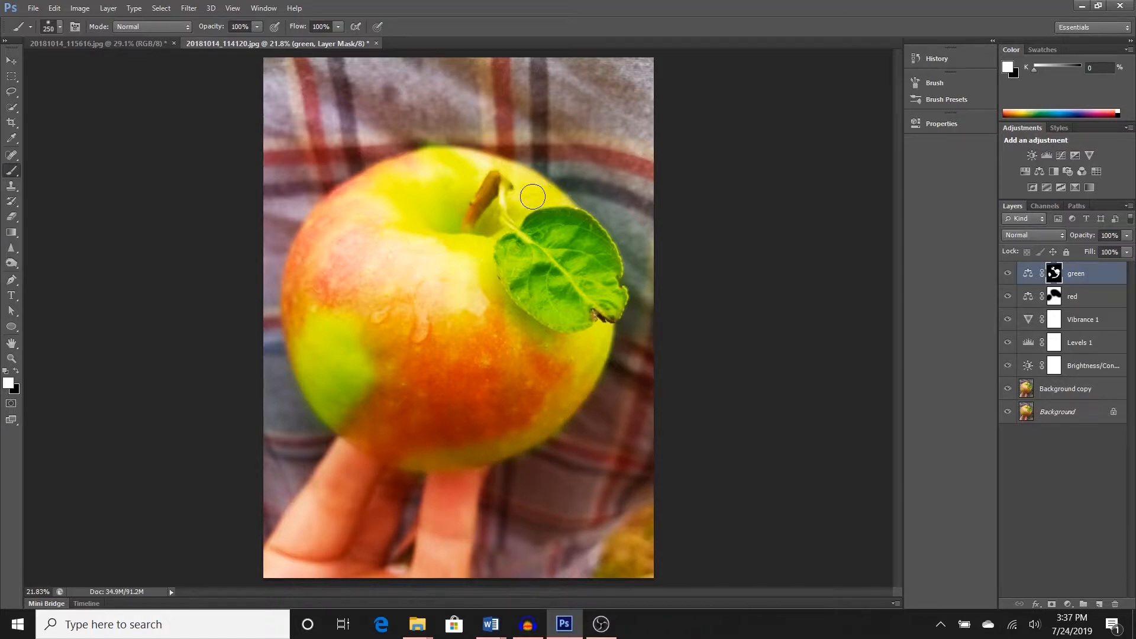
{"action": "left_click_drag", "start_coordinate": [468, 210], "coordinate": [488, 188]}
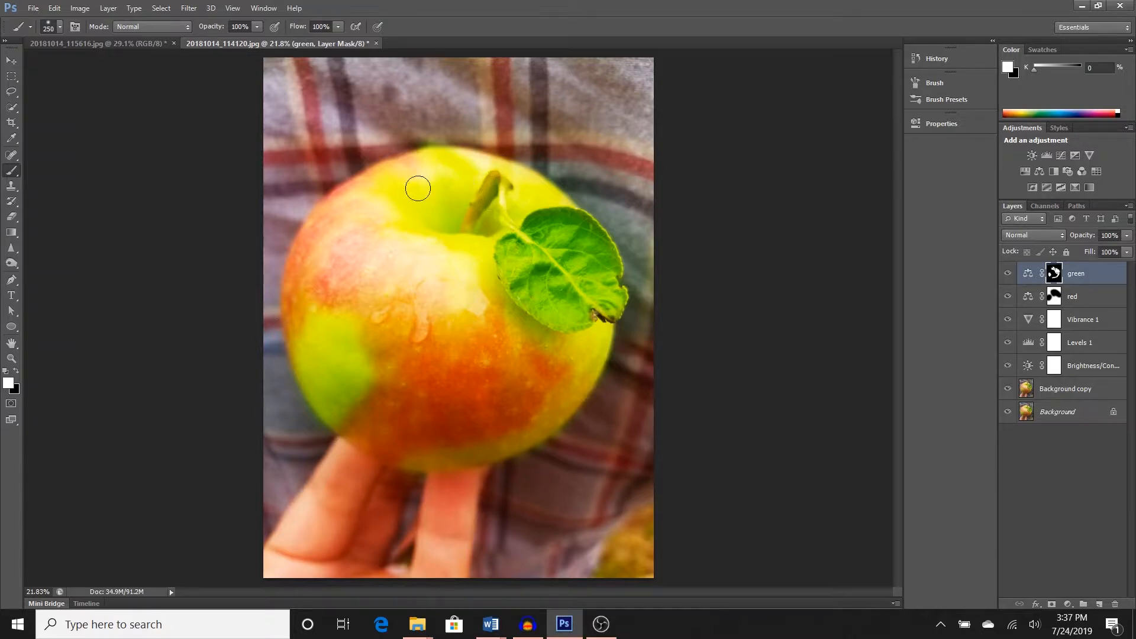
{"action": "key", "text": "x"}
{"action": "mouse_move", "coordinate": [480, 185]}
{"action": "left_mouse_down"}
{"action": "mouse_move", "coordinate": [495, 183]}
{"action": "mouse_move", "coordinate": [469, 223]}
{"action": "mouse_move", "coordinate": [492, 180]}
{"action": "left_mouse_up"}
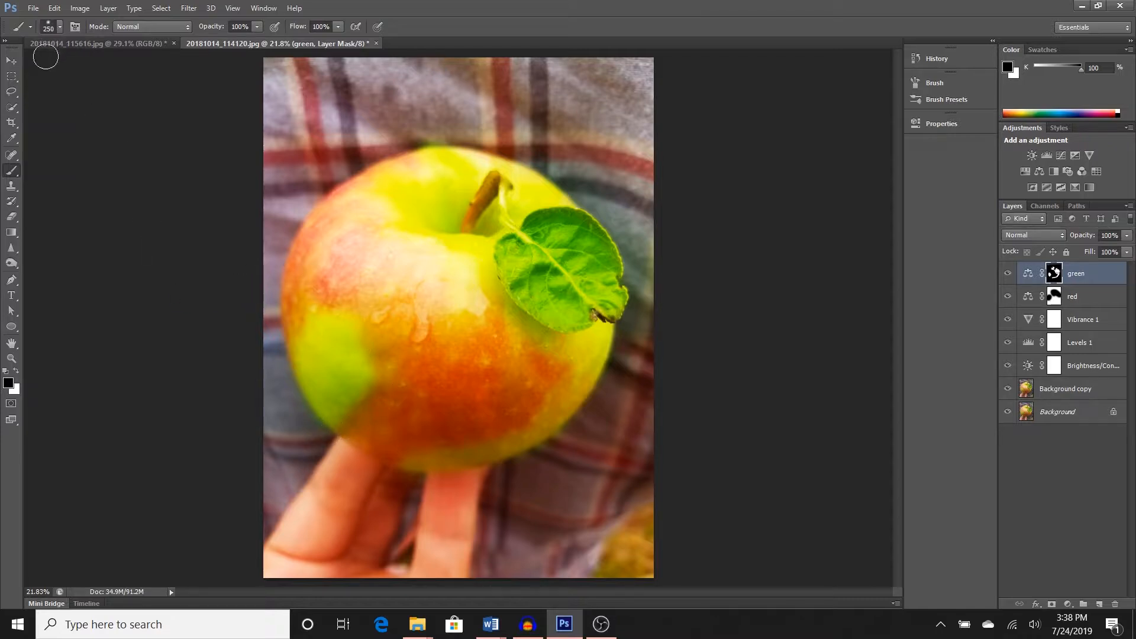
Soften the green tint on the apple's green patch and lower rim using a black brush at 52% opacity.
{"action": "left_click", "coordinate": [258, 27]}
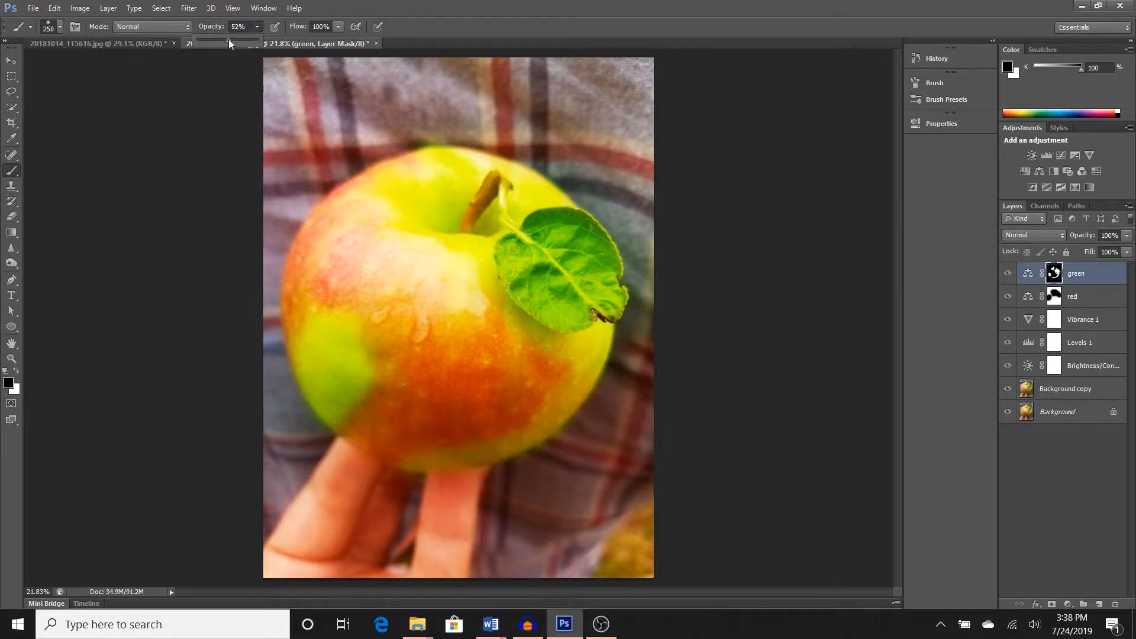
{"action": "mouse_move", "coordinate": [287, 330]}
{"action": "left_mouse_down"}
{"action": "mouse_move", "coordinate": [318, 301]}
{"action": "mouse_move", "coordinate": [345, 311]}
{"action": "mouse_move", "coordinate": [365, 372]}
{"action": "mouse_move", "coordinate": [344, 421]}
{"action": "left_mouse_up"}
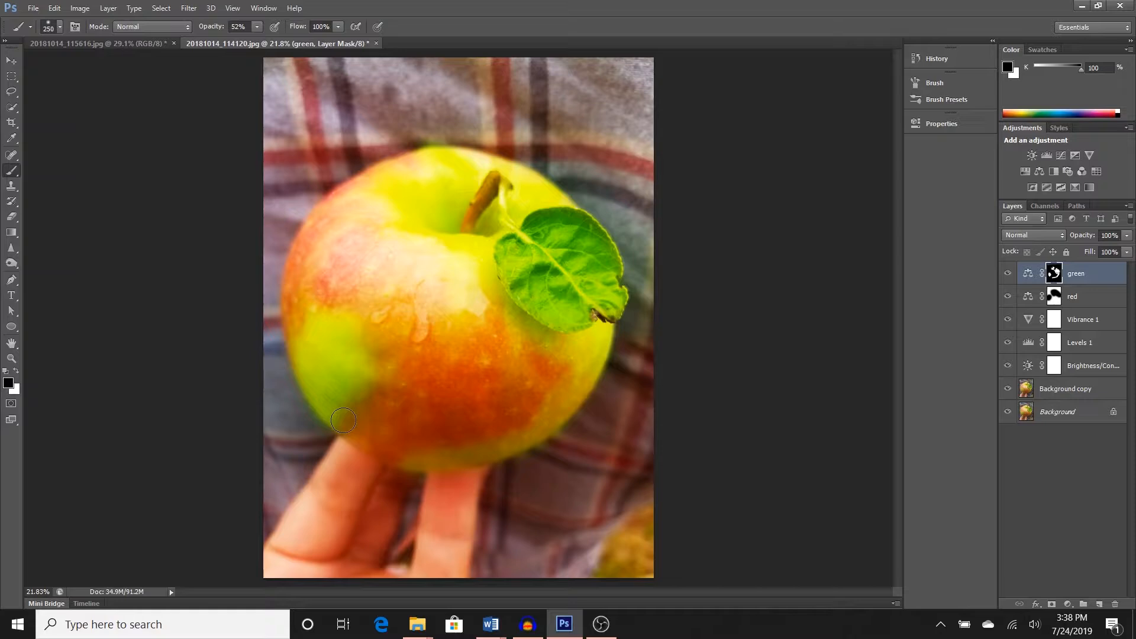
{"action": "left_click_drag", "start_coordinate": [345, 347], "coordinate": [352, 343]}
{"action": "left_click_drag", "start_coordinate": [418, 474], "coordinate": [485, 476]}
{"action": "left_click_drag", "start_coordinate": [538, 443], "coordinate": [594, 366]}
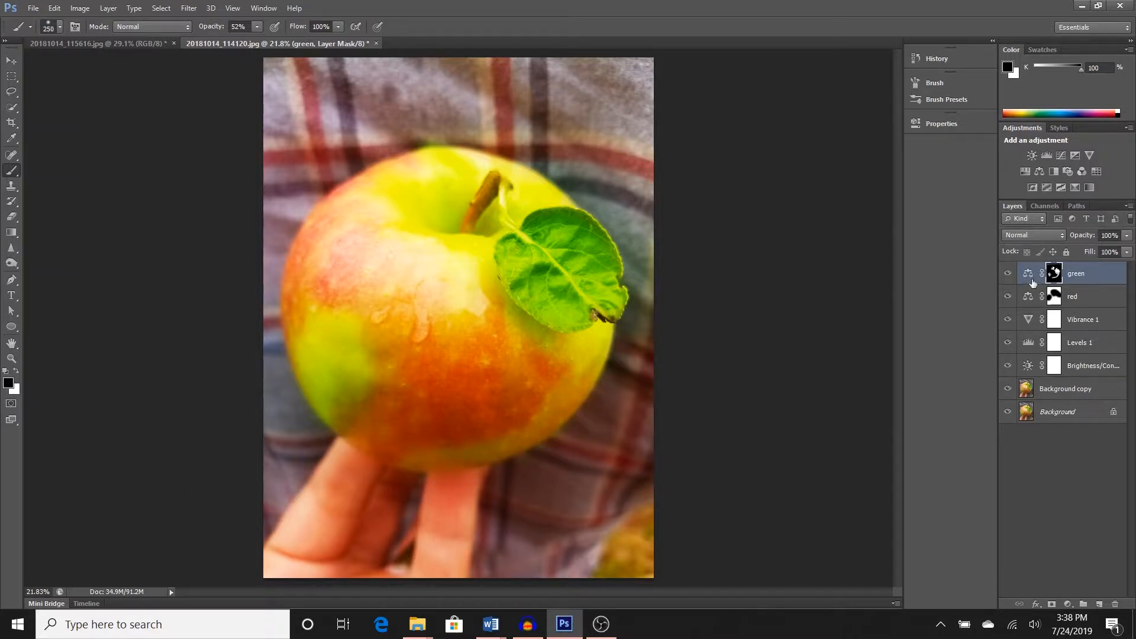
Add a Black & White adjustment layer, apply the Auto values, and set Yellows to 74 and Greens to -13.
{"action": "left_click", "coordinate": [1054, 173]}
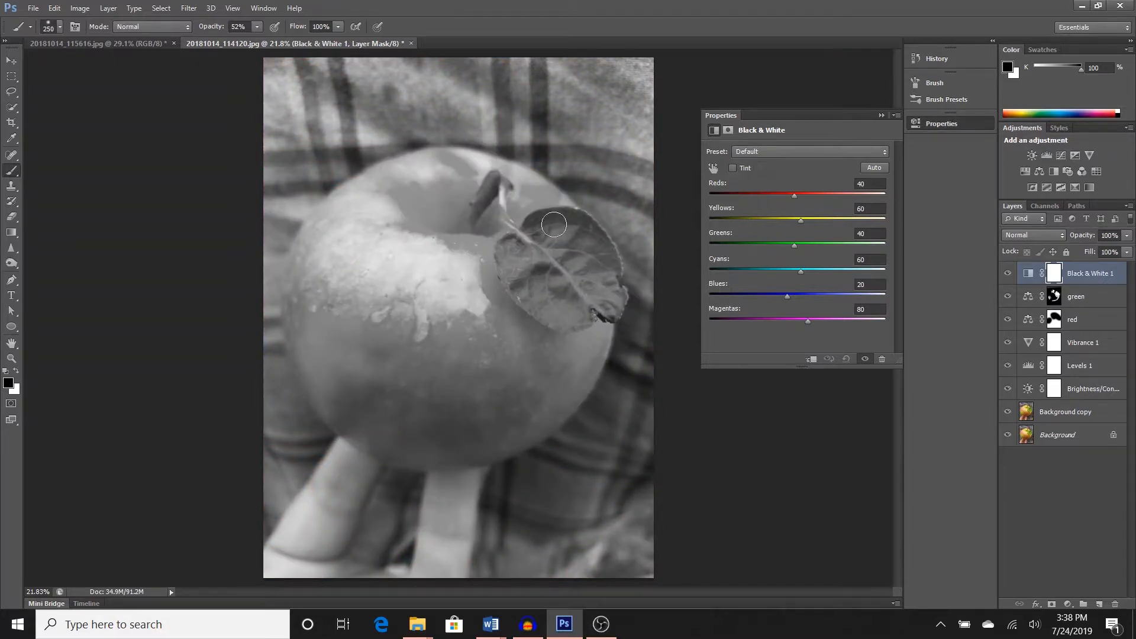
{"action": "left_click", "coordinate": [874, 168]}
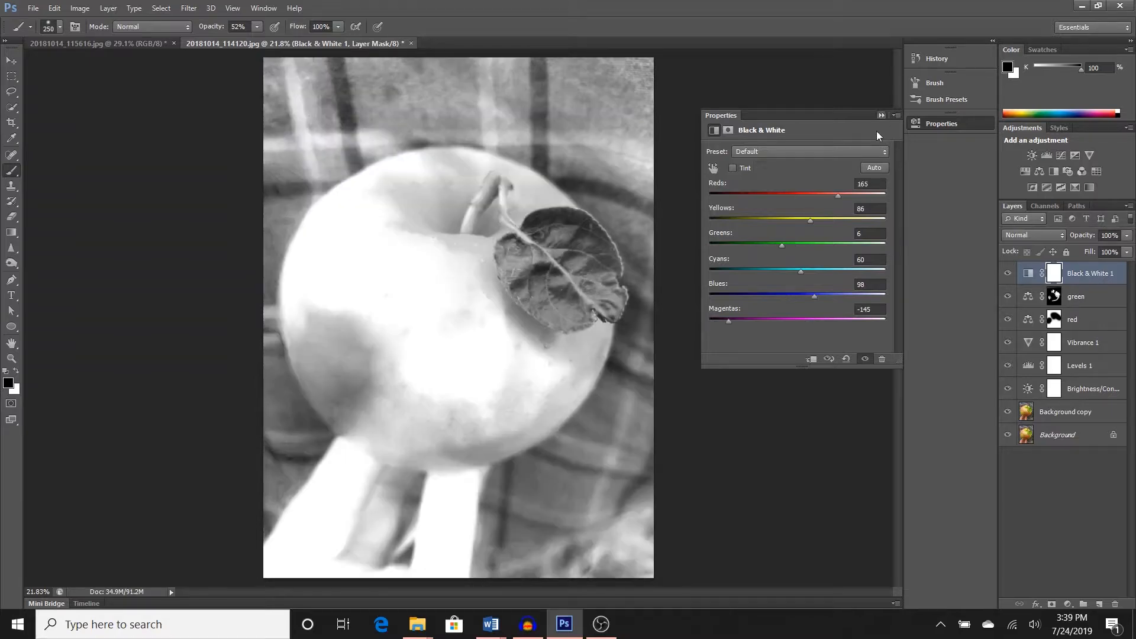
{"action": "left_click_drag", "start_coordinate": [784, 248], "coordinate": [806, 224]}
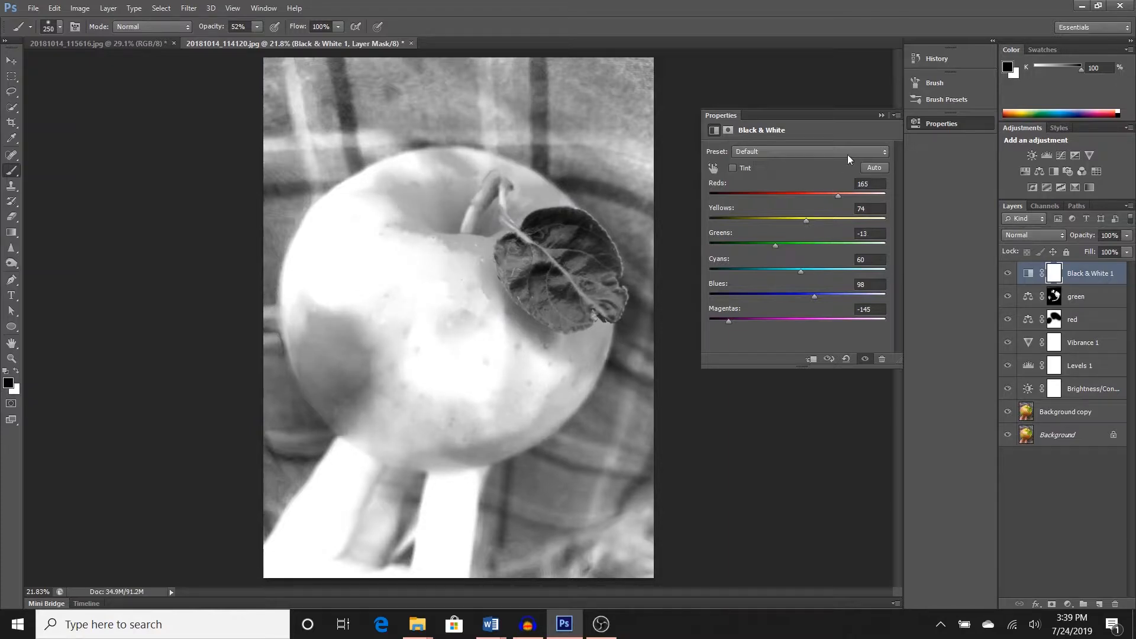
{"action": "left_click", "coordinate": [881, 116]}
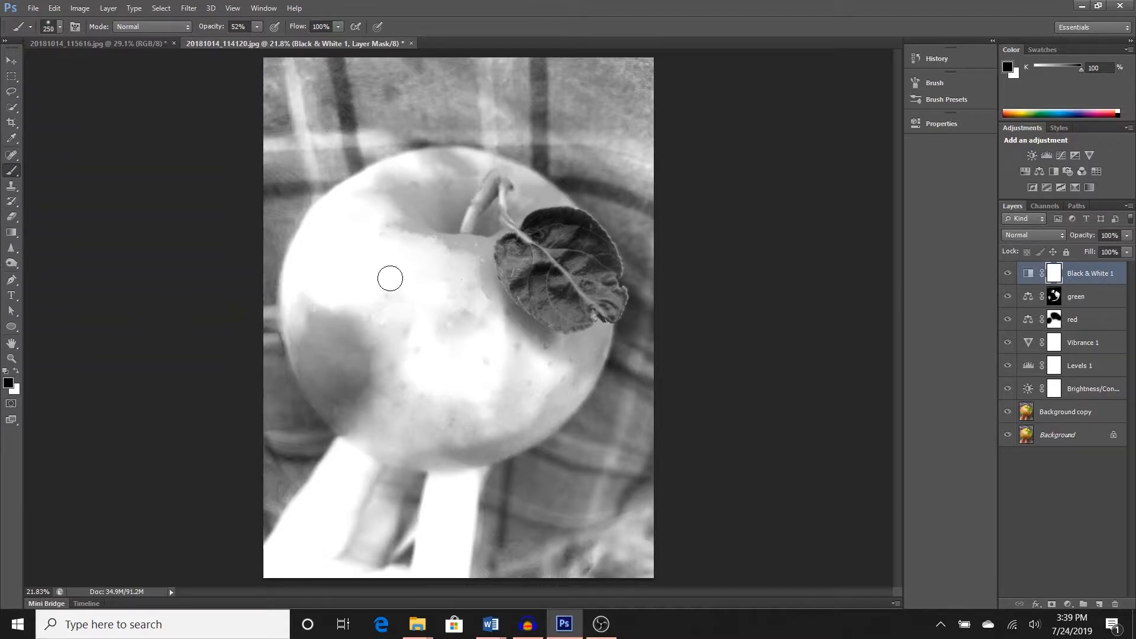
Try to paint the Black & White layer's mask entirely black with a much larger brush, raising the opacity to 100%.
{"action": "key", "text": "bracketright"}
{"action": "key", "text": "bracketright"}
{"action": "key", "text": "bracketright"}
{"action": "key", "text": "bracketright"}
{"action": "key", "text": "bracketright"}
{"action": "key", "text": "bracketright"}
{"action": "key", "text": "bracketright"}
{"action": "key", "text": "bracketright"}
{"action": "key", "text": "bracketright"}
{"action": "key", "text": "bracketright"}
{"action": "key", "text": "bracketright"}
{"action": "key", "text": "bracketright"}
{"action": "key", "text": "bracketright"}
{"action": "key", "text": "bracketright"}
{"action": "key", "text": "bracketright"}
{"action": "key", "text": "bracketright"}
{"action": "key", "text": "bracketright"}
{"action": "key", "text": "bracketright"}
{"action": "key", "text": "bracketright"}
{"action": "key", "text": "bracketright"}
{"action": "key", "text": "bracketright"}
{"action": "mouse_move", "coordinate": [231, 309]}
{"action": "left_mouse_down"}
{"action": "mouse_move", "coordinate": [419, 436]}
{"action": "mouse_move", "coordinate": [621, 497]}
{"action": "mouse_move", "coordinate": [254, 114]}
{"action": "mouse_move", "coordinate": [681, 160]}
{"action": "mouse_move", "coordinate": [227, 124]}
{"action": "mouse_move", "coordinate": [243, 113]}
{"action": "mouse_move", "coordinate": [39, 36]}
{"action": "left_mouse_up"}
{"action": "left_click", "coordinate": [257, 27]}
{"action": "mouse_move", "coordinate": [259, 110]}
{"action": "left_mouse_down"}
{"action": "mouse_move", "coordinate": [300, 118]}
{"action": "mouse_move", "coordinate": [41, 249]}
{"action": "mouse_move", "coordinate": [509, 530]}
{"action": "left_mouse_up"}
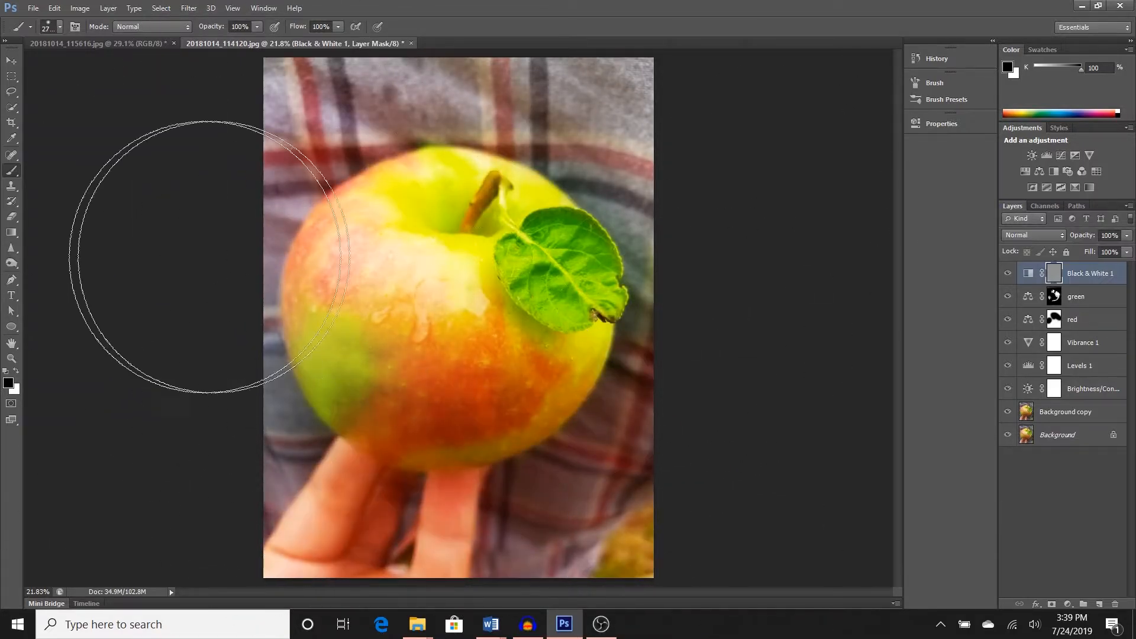
{"action": "left_click_drag", "start_coordinate": [340, 388], "coordinate": [323, 397]}
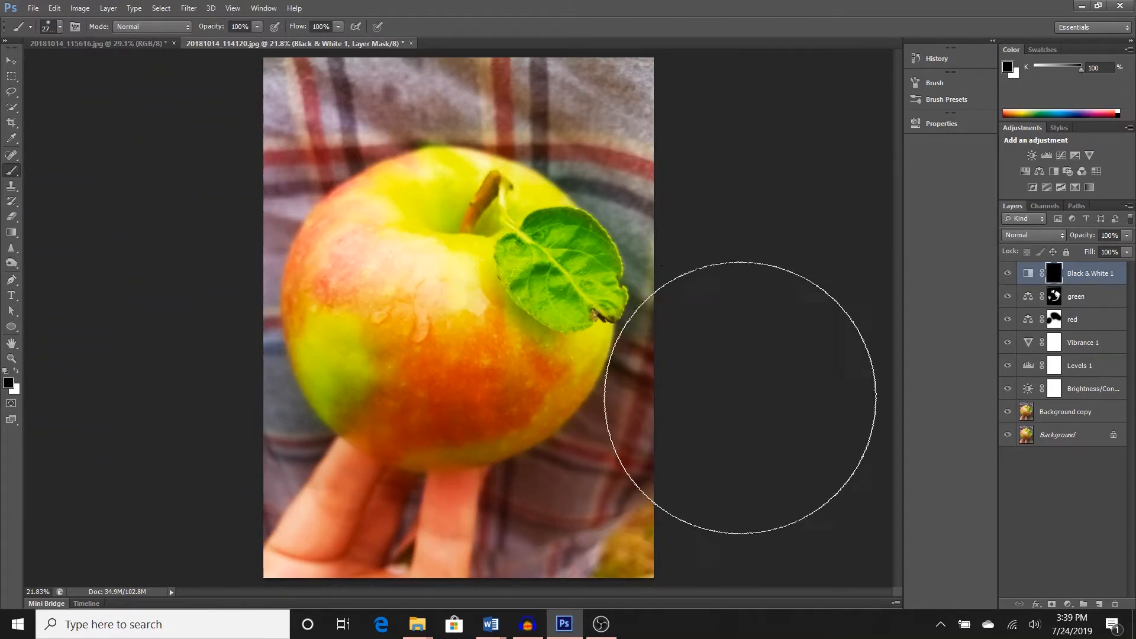
Undo the brush strokes on the Black & White layer's mask and invert the mask to black instead.
{"action": "key", "text": "ctrl+z"}
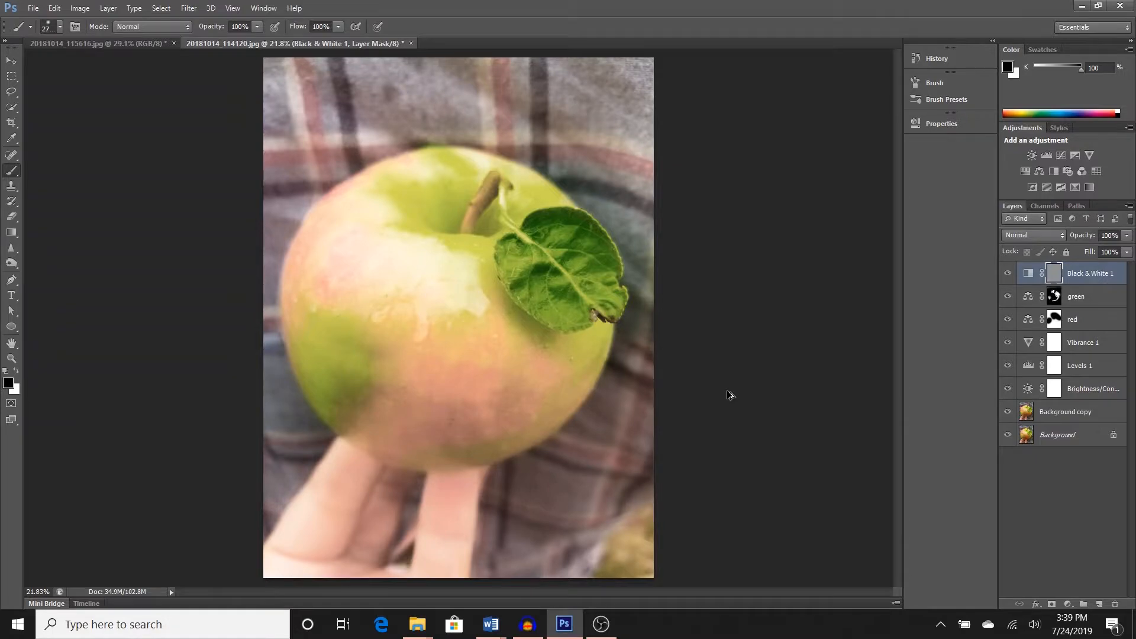
{"action": "key", "text": "ctrl+alt+z"}
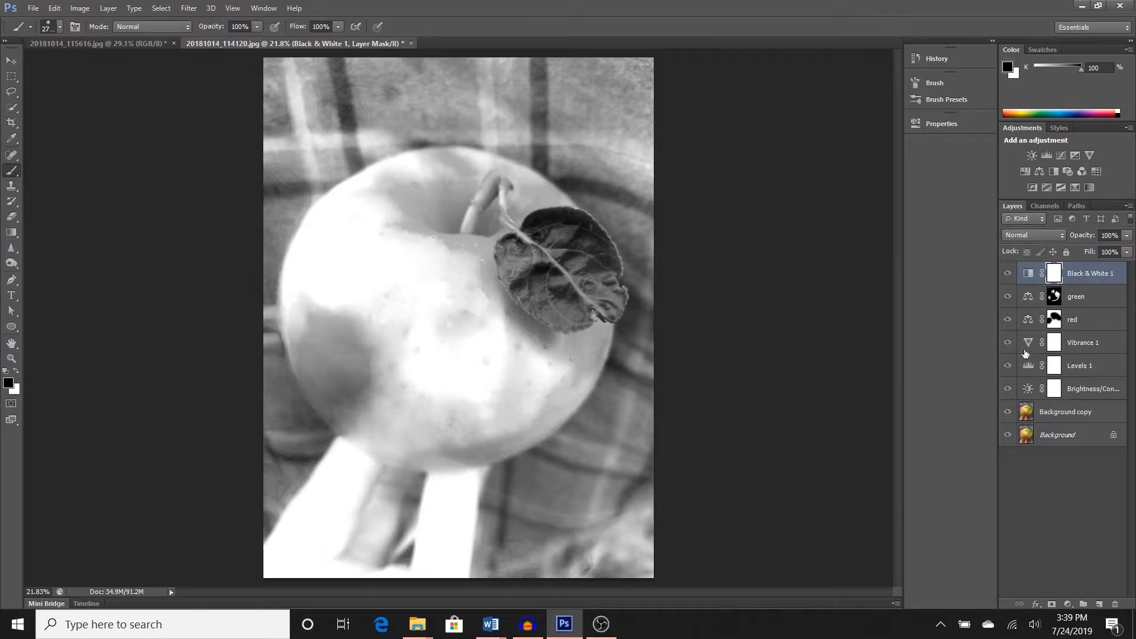
{"action": "key", "text": "ctrl+i"}
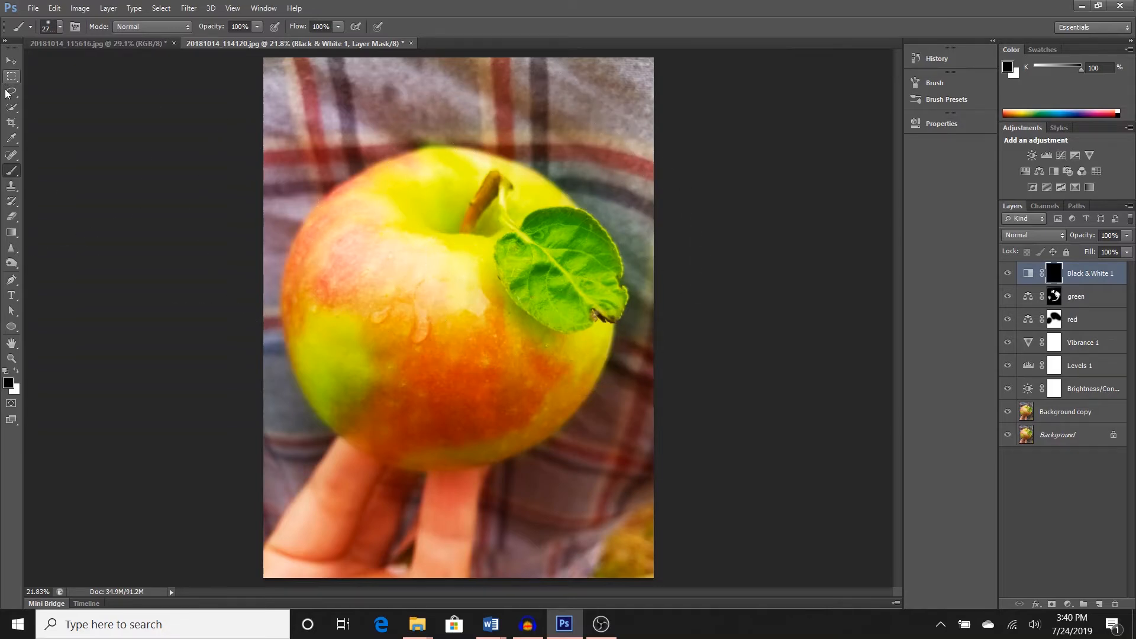
Select the green leaf on the Background copy layer with the Quick Selection tool, refining the selection edge with a smaller brush.
{"action": "left_click", "coordinate": [11, 108]}
{"action": "left_click_drag", "start_coordinate": [552, 271], "coordinate": [551, 275]}
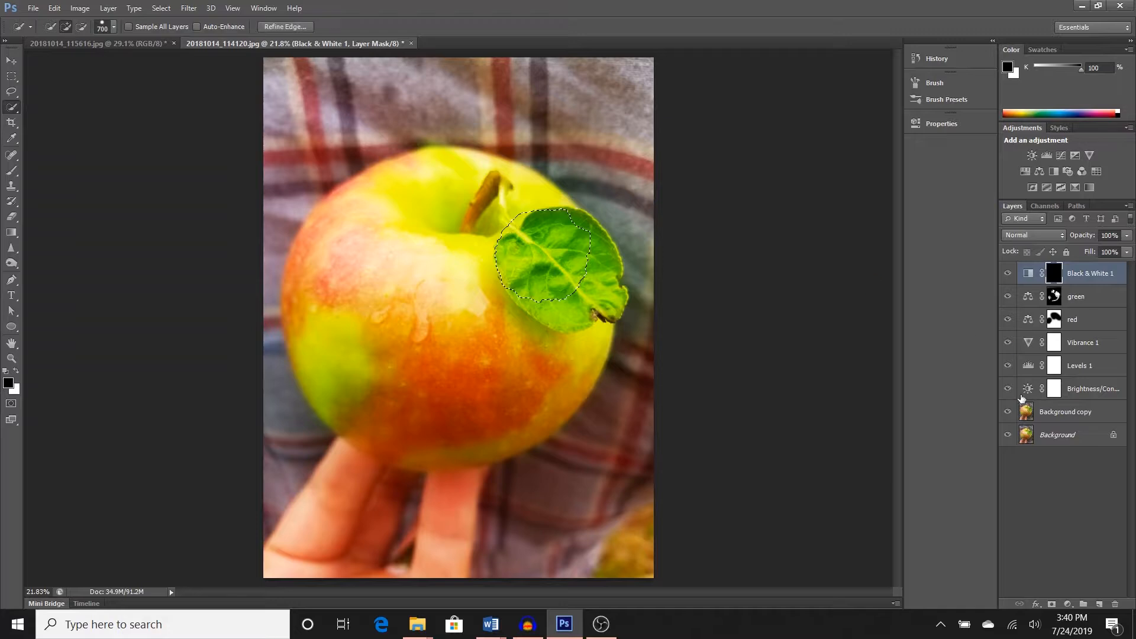
{"action": "left_click", "coordinate": [1096, 417]}
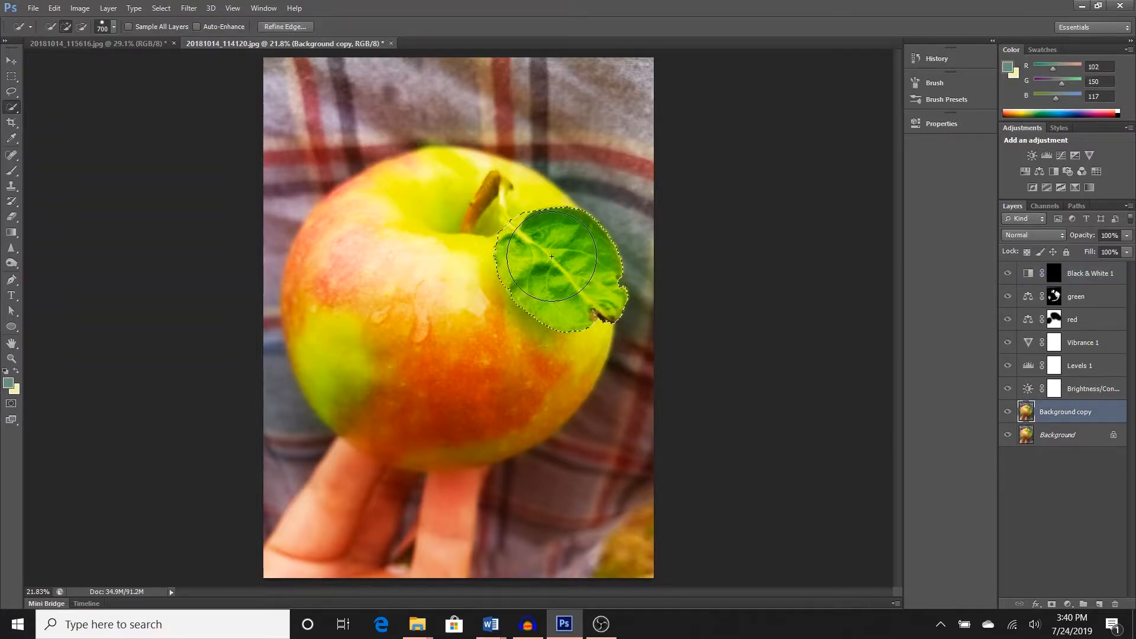
{"action": "key", "text": "bracketleft"}
{"action": "key", "text": "alt"}
Paint the selected leaf white on the Black & White layer's mask with the brush at 100% opacity.
{"action": "left_click", "coordinate": [1092, 271]}
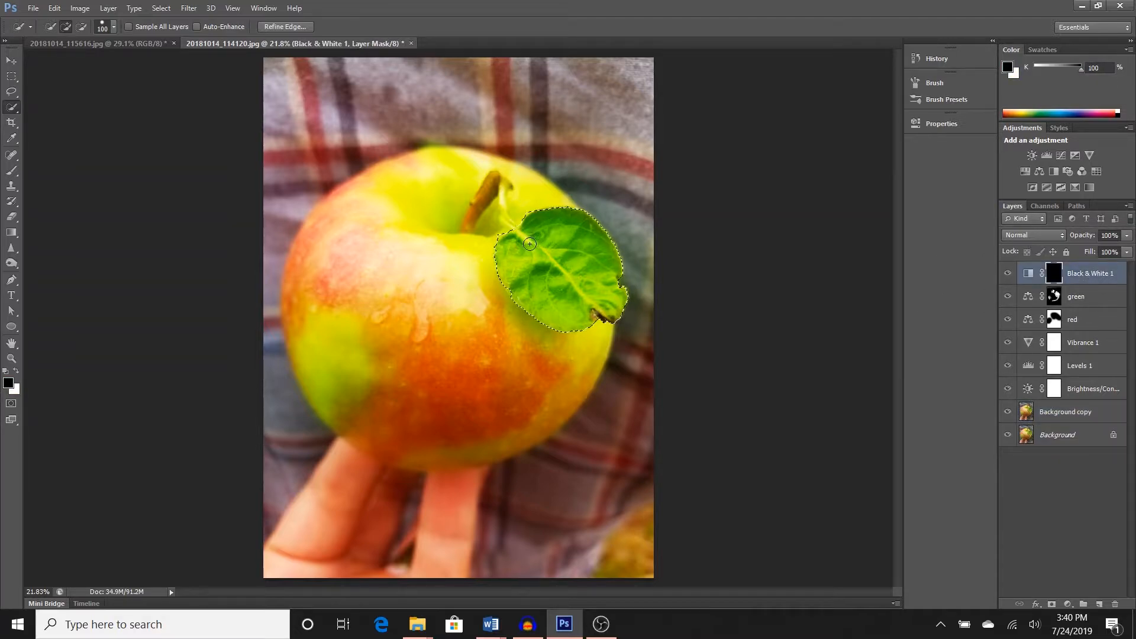
{"action": "key", "text": "b"}
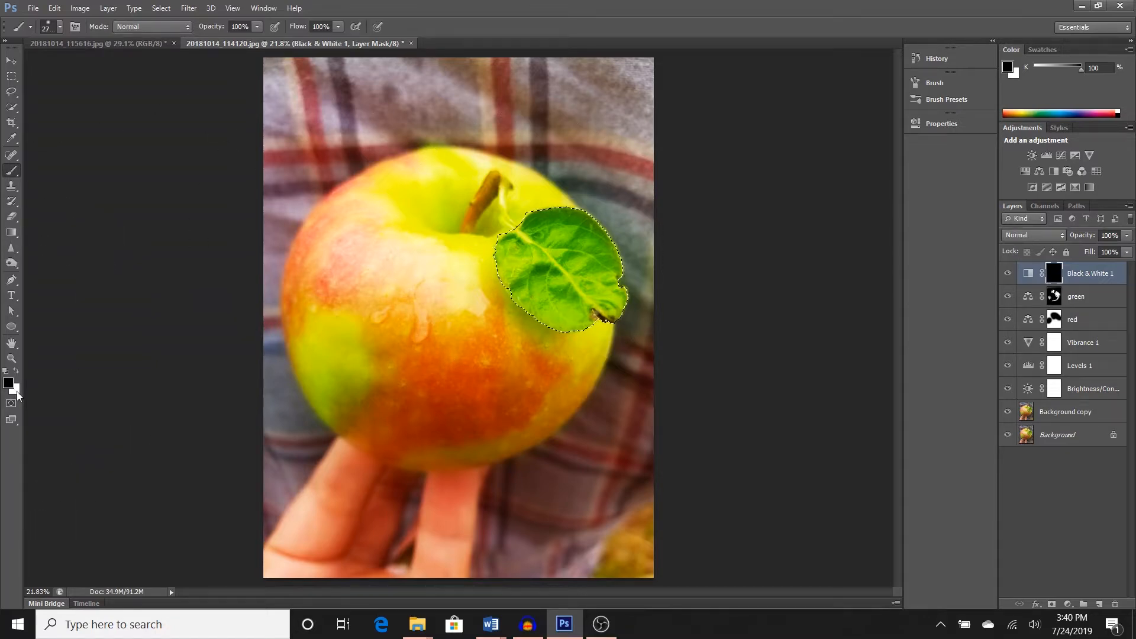
{"action": "key", "text": "x"}
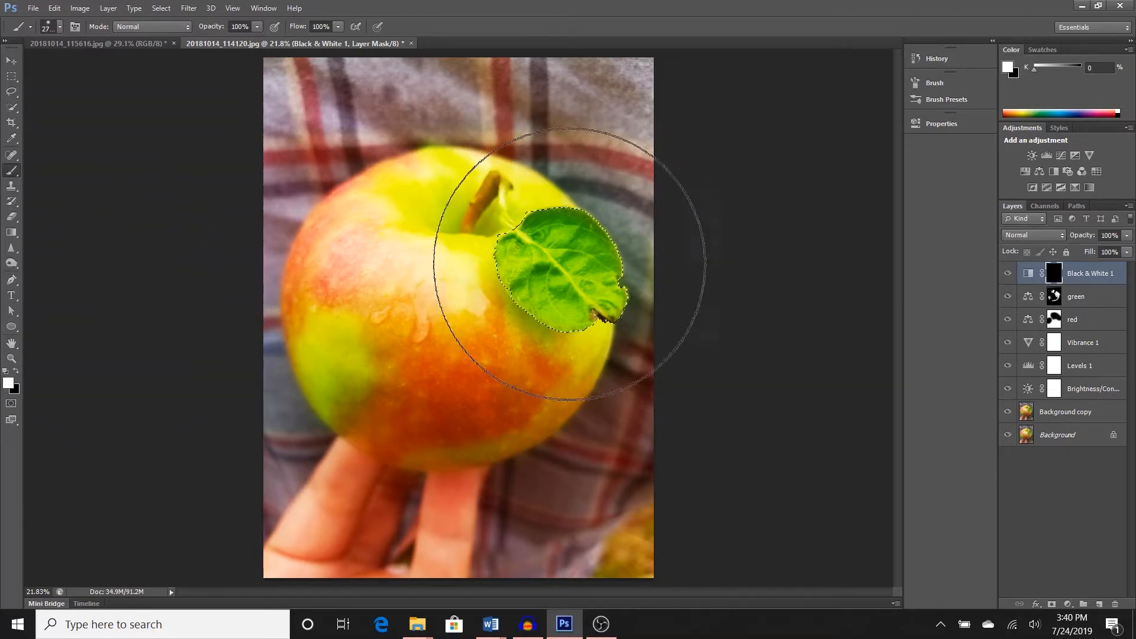
{"action": "left_click", "coordinate": [555, 259]}
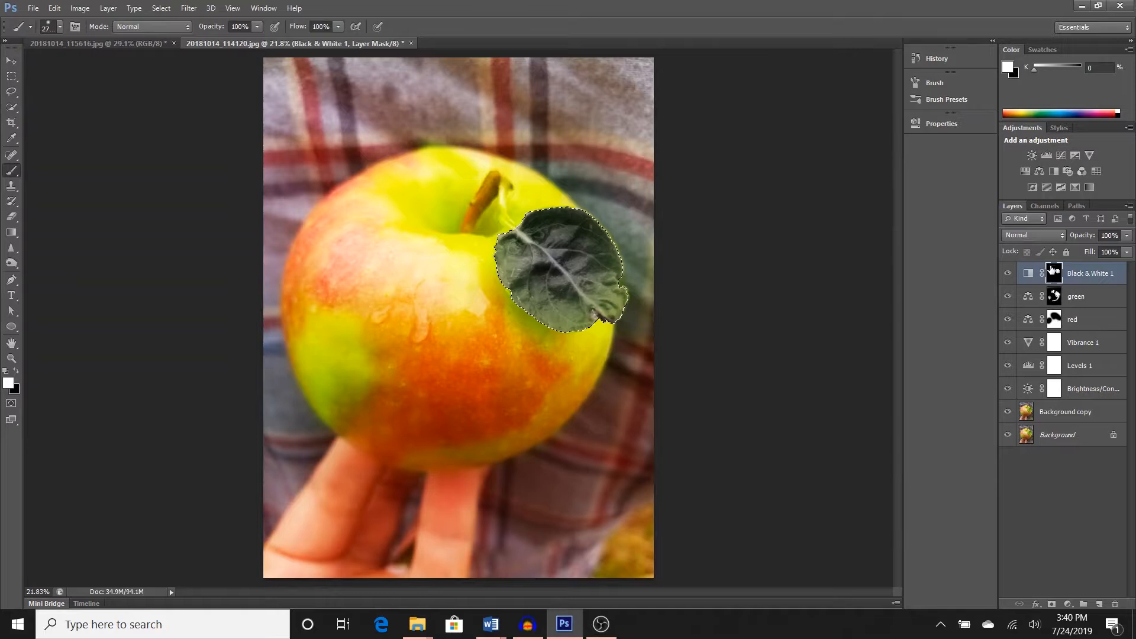
{"action": "left_click", "coordinate": [555, 279]}
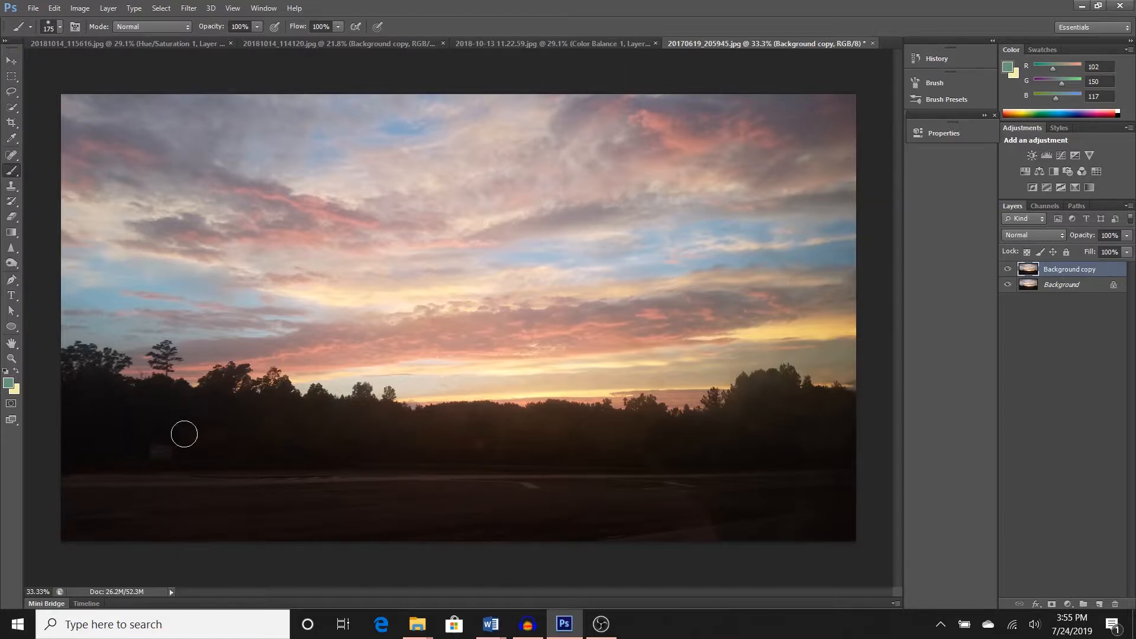
Add a Levels adjustment layer to the sunset photo, setting the black input level to 33 and the white input level to 238.
{"action": "left_click", "coordinate": [1046, 156]}
{"action": "left_click_drag", "start_coordinate": [799, 126], "coordinate": [891, 133]}
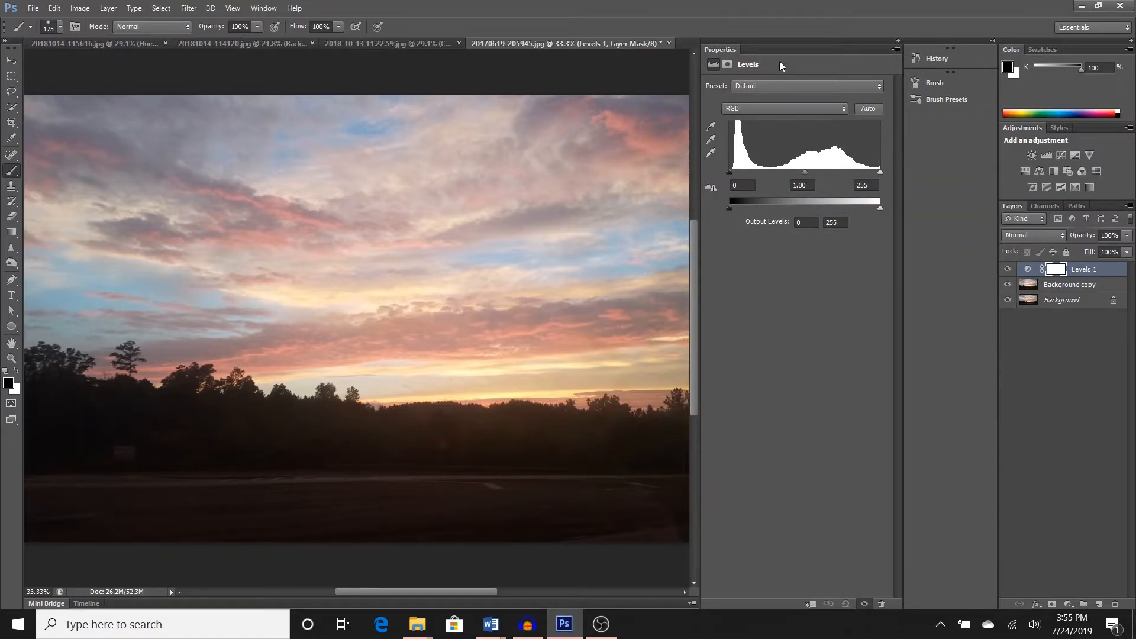
{"action": "mouse_move", "coordinate": [784, 62]}
{"action": "left_mouse_down"}
{"action": "mouse_move", "coordinate": [817, 112]}
{"action": "mouse_move", "coordinate": [927, 118]}
{"action": "left_mouse_up"}
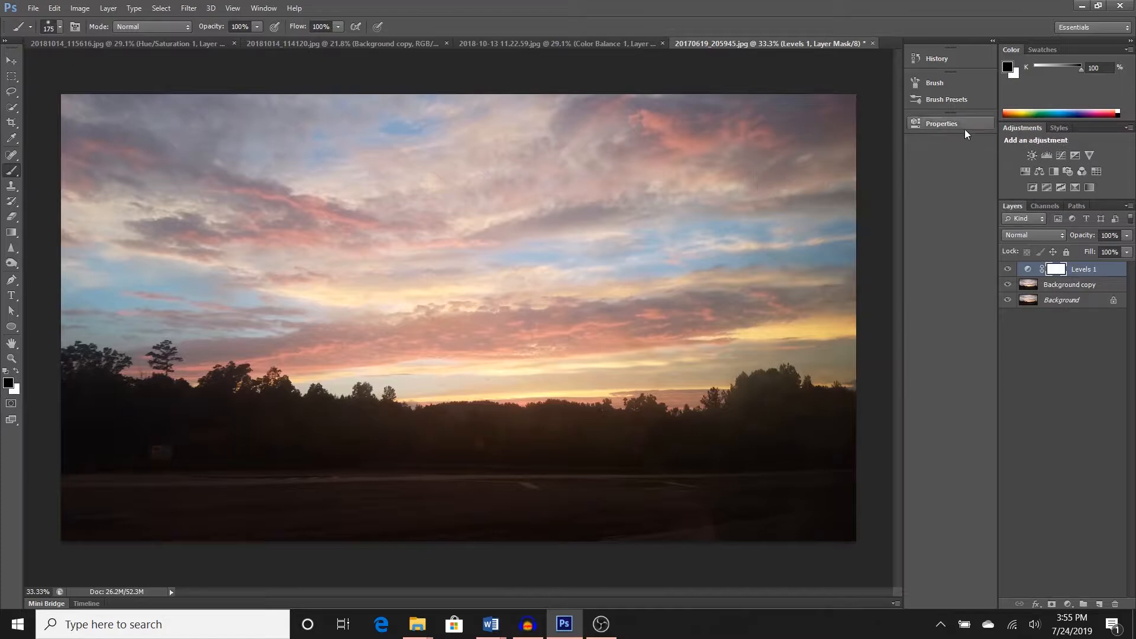
{"action": "left_click", "coordinate": [963, 126]}
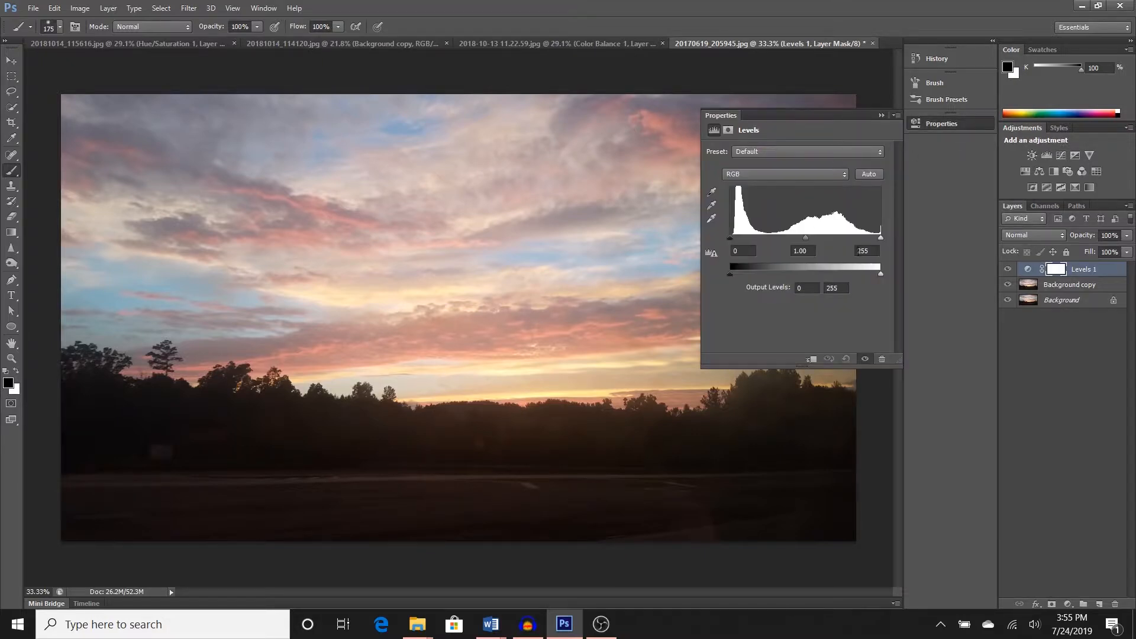
{"action": "left_click_drag", "start_coordinate": [731, 239], "coordinate": [737, 243]}
{"action": "left_click_drag", "start_coordinate": [881, 237], "coordinate": [868, 242]}
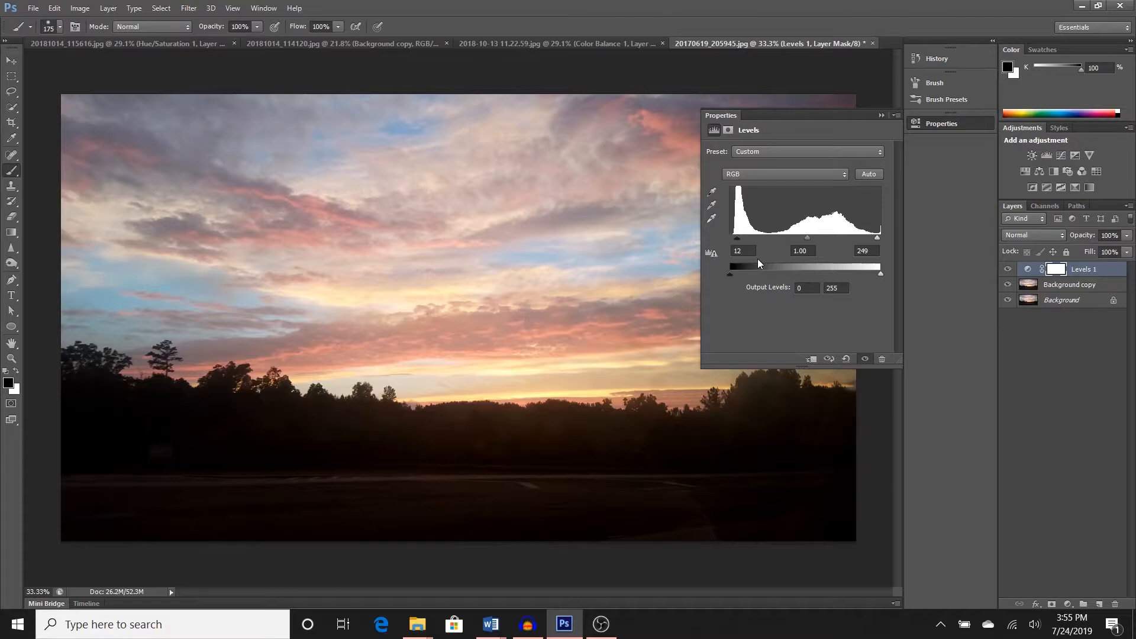
{"action": "left_click_drag", "start_coordinate": [738, 239], "coordinate": [749, 240]}
{"action": "left_click_drag", "start_coordinate": [878, 238], "coordinate": [871, 239]}
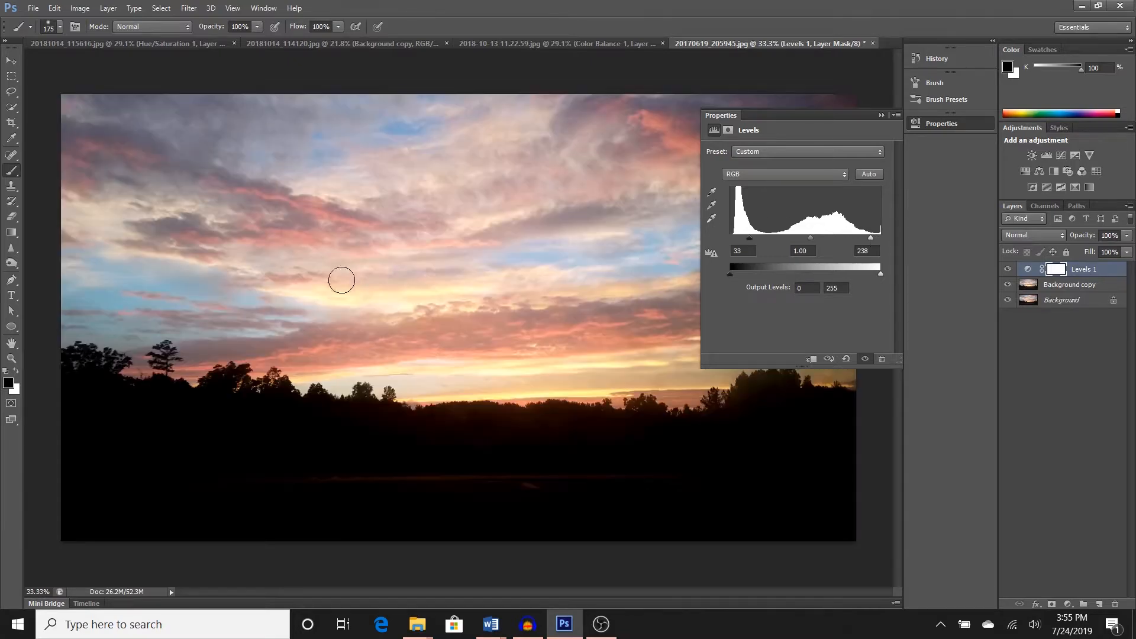
{"action": "left_click", "coordinate": [881, 115]}
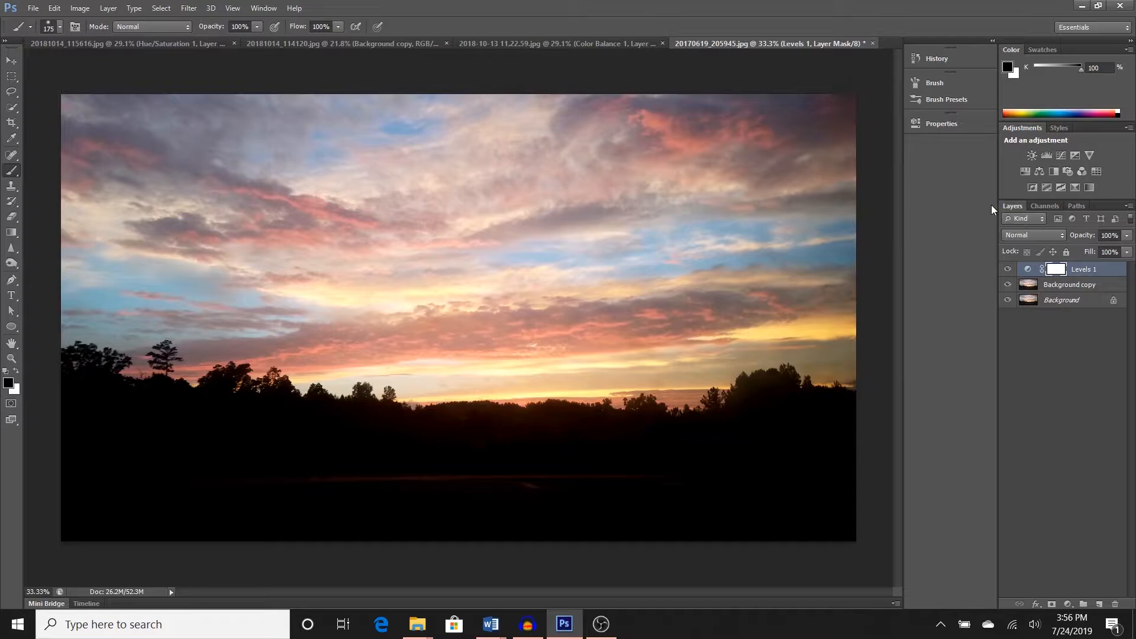
Add a Color Balance adjustment layer with midtones at Cyan-Red +32, Magenta-Green -29 and Yellow-Blue -11.
{"action": "left_click", "coordinate": [1037, 173]}
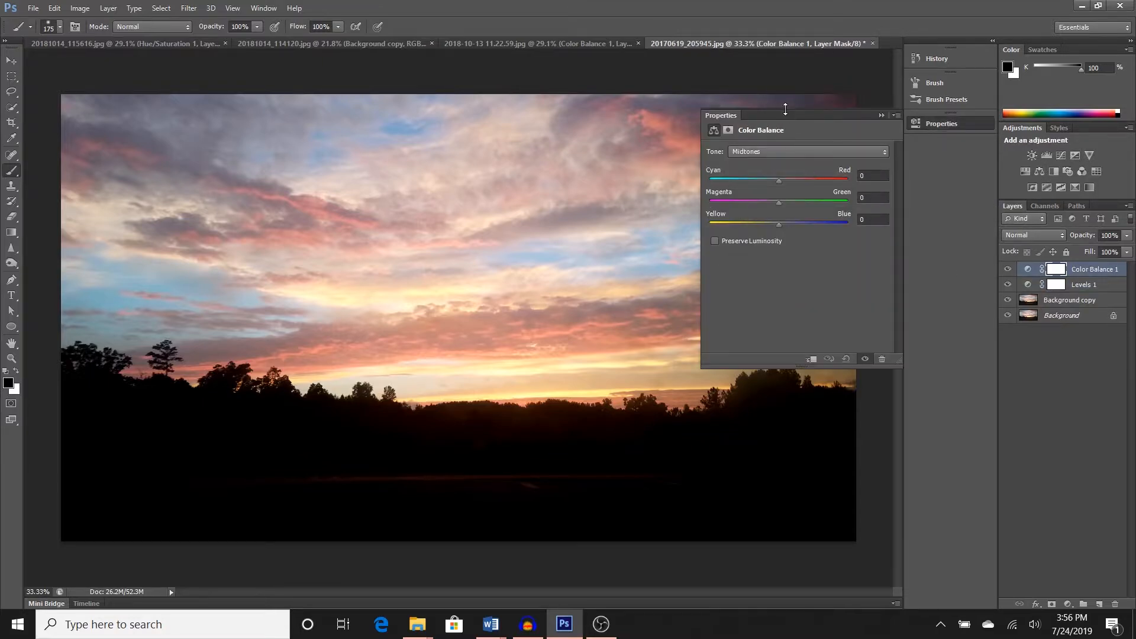
{"action": "mouse_move", "coordinate": [797, 118]}
{"action": "left_mouse_down"}
{"action": "mouse_move", "coordinate": [881, 268]}
{"action": "mouse_move", "coordinate": [832, 202]}
{"action": "mouse_move", "coordinate": [804, 133]}
{"action": "left_mouse_up"}
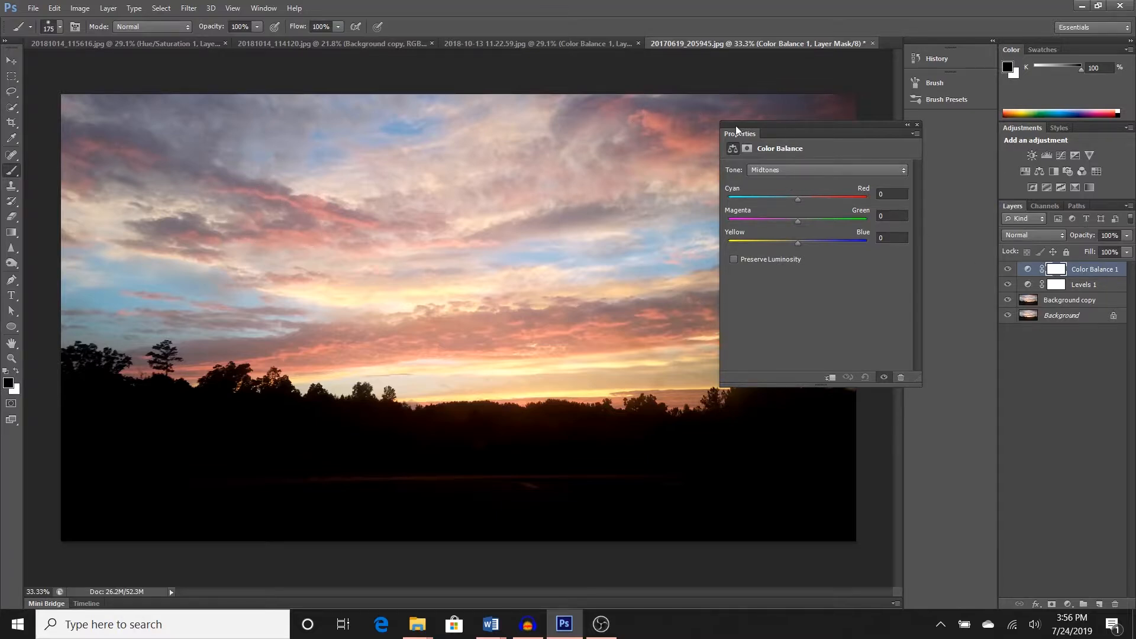
{"action": "left_click_drag", "start_coordinate": [798, 204], "coordinate": [789, 243]}
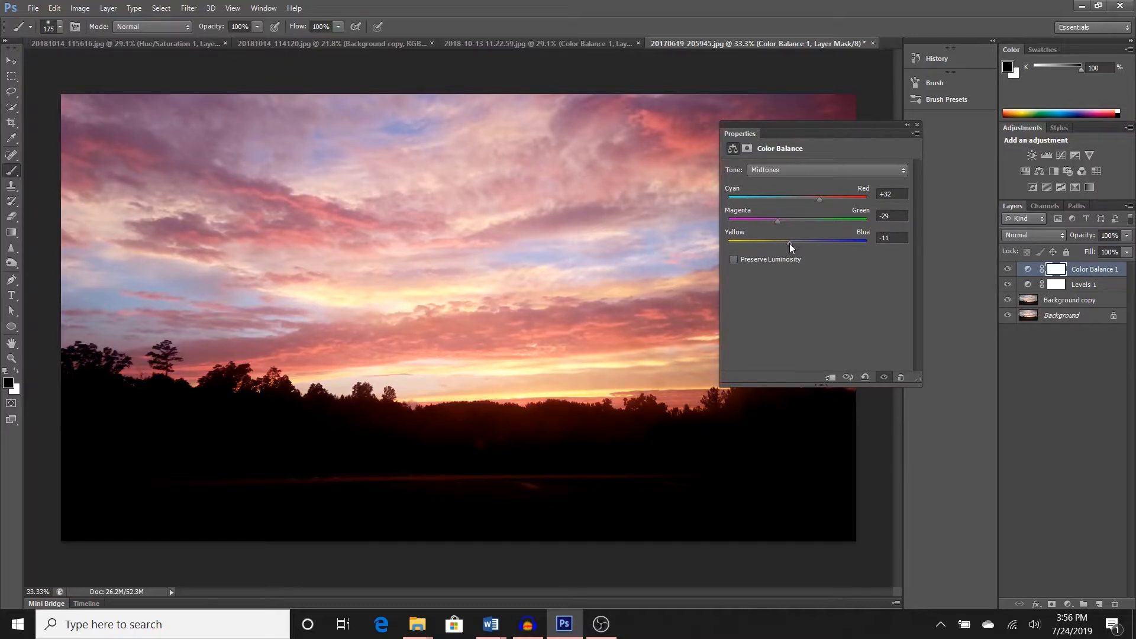
{"action": "left_click", "coordinate": [909, 128]}
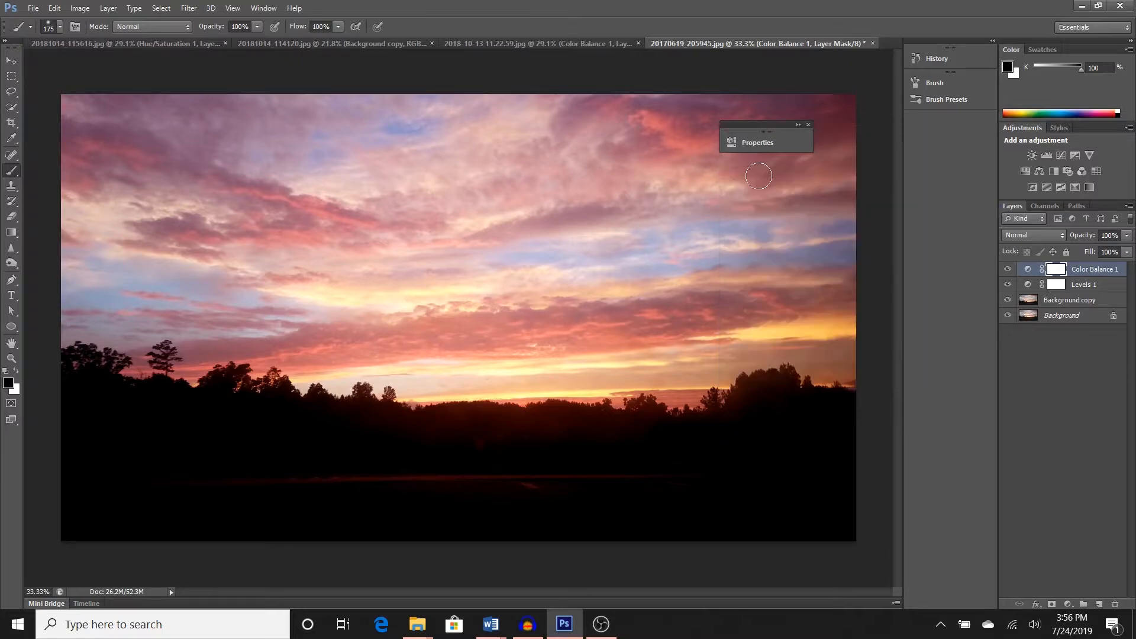
Insert "Pinks Purples" into the Color Balance layer's name and invert its mask to black.
{"action": "double_click", "coordinate": [1083, 271]}
{"action": "type", "text": "Pin"}
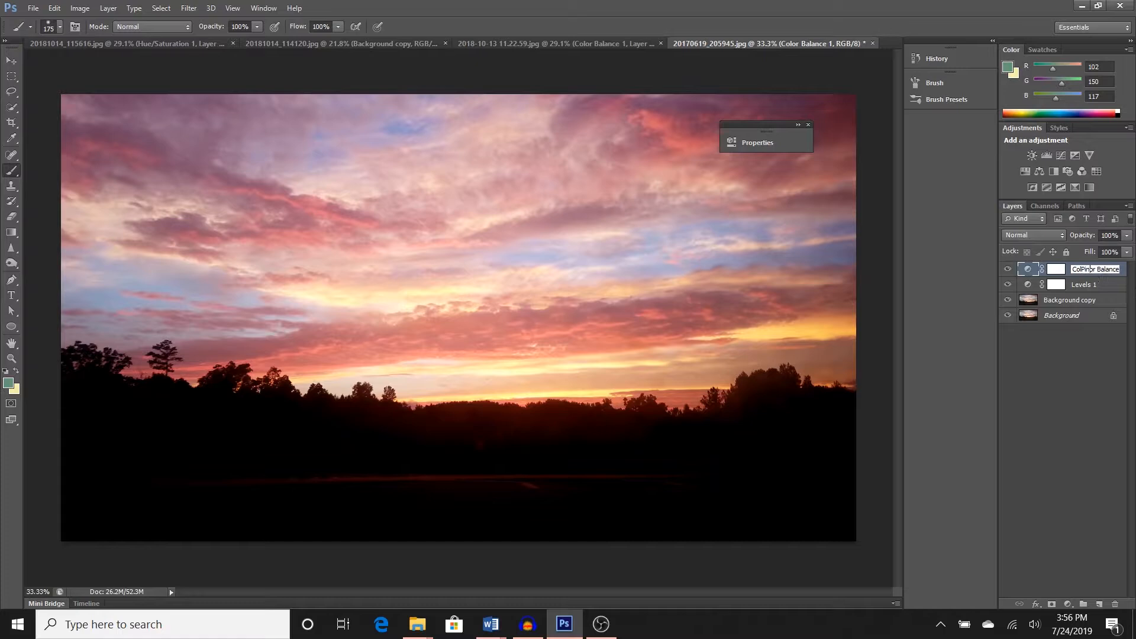
{"action": "type", "text": "ks Purplesor Ba"}
{"action": "key", "text": "Return"}
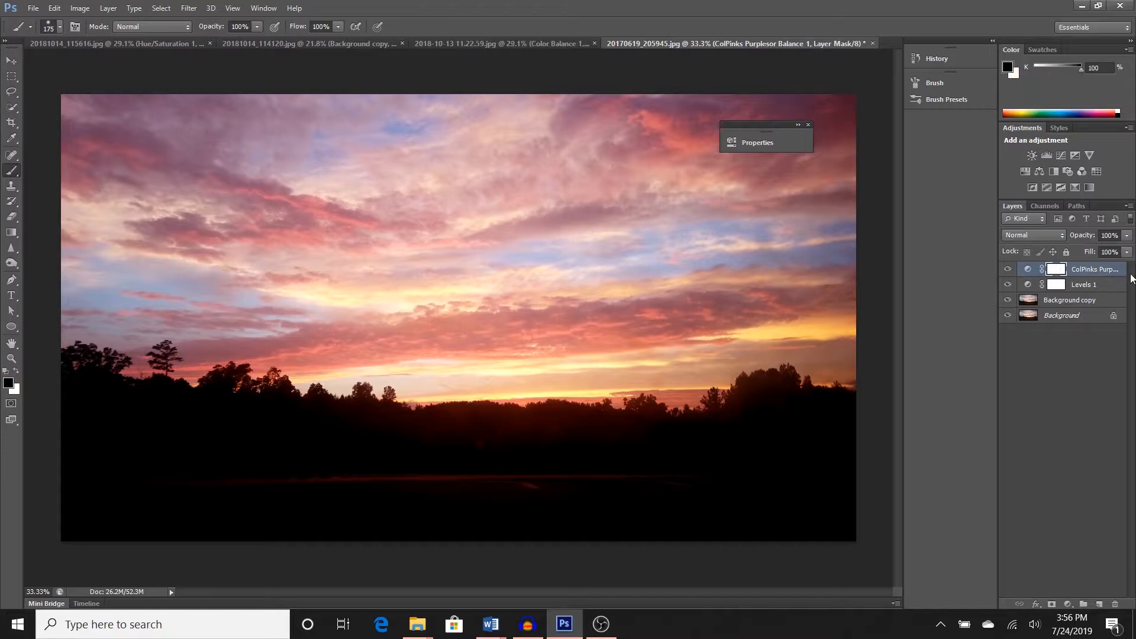
{"action": "key", "text": "ctrl+i"}
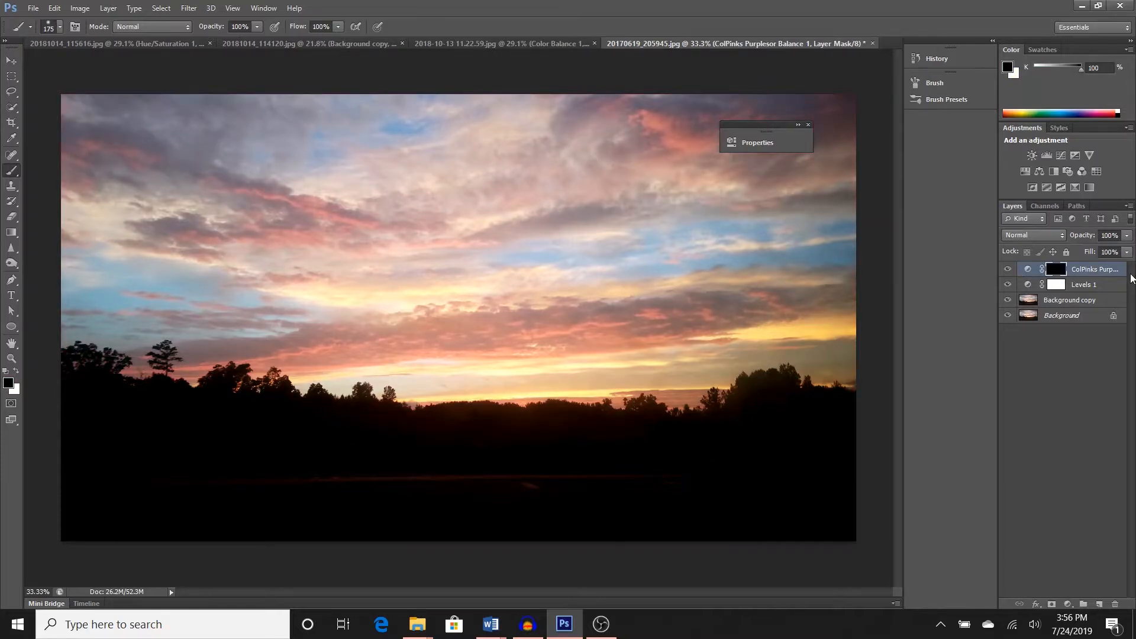
{"action": "left_click_drag", "start_coordinate": [766, 127], "coordinate": [950, 119]}
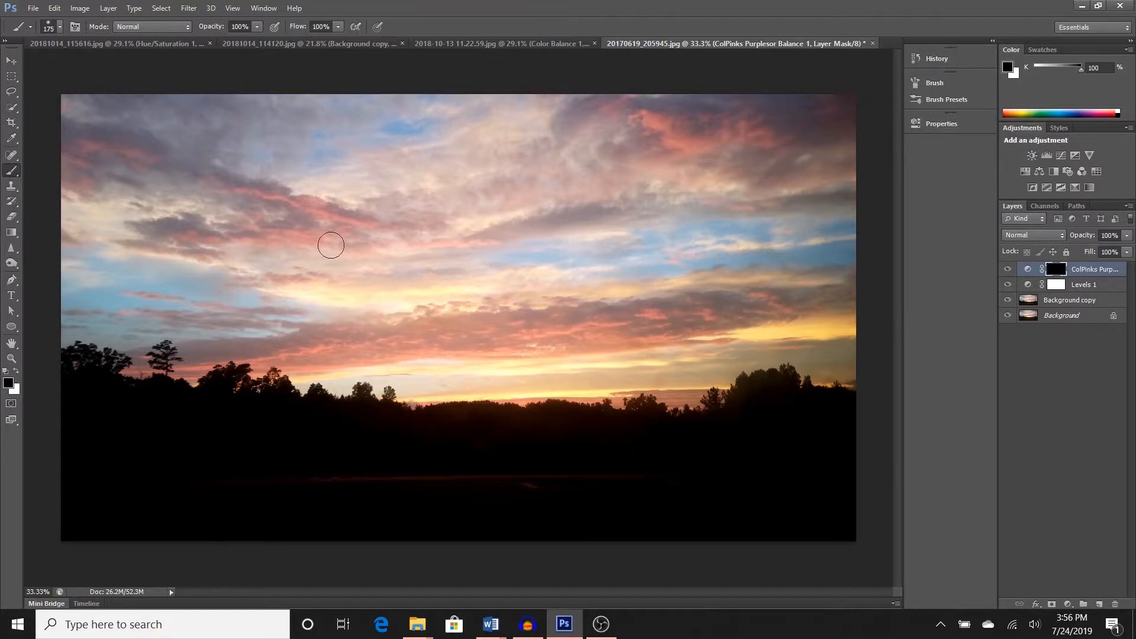
Paint the pink cloud bands white on the pinks and purples layer's mask at 54% brush opacity, and compare the sky with and without the layer.
{"action": "left_click", "coordinate": [14, 390]}
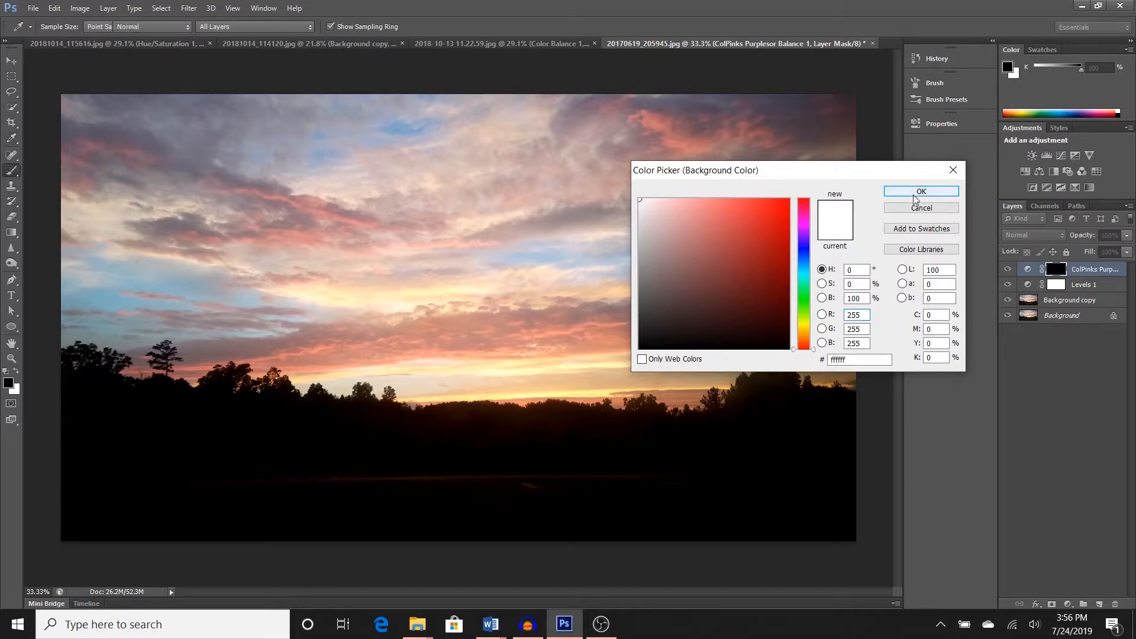
{"action": "left_click", "coordinate": [920, 192]}
{"action": "key", "text": "x"}
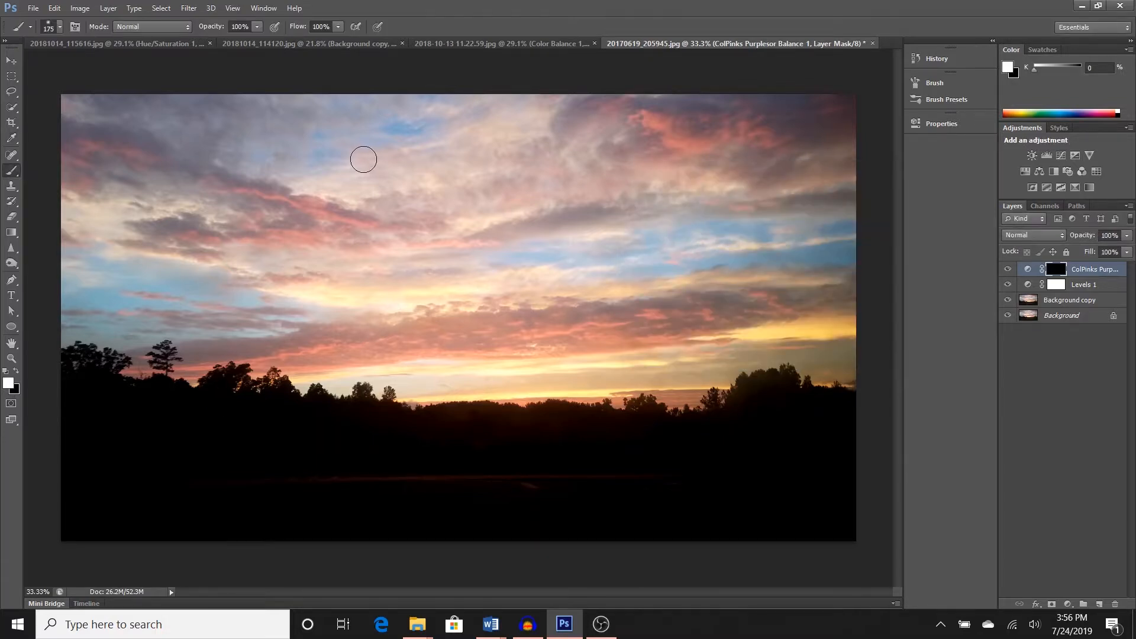
{"action": "left_click", "coordinate": [257, 27]}
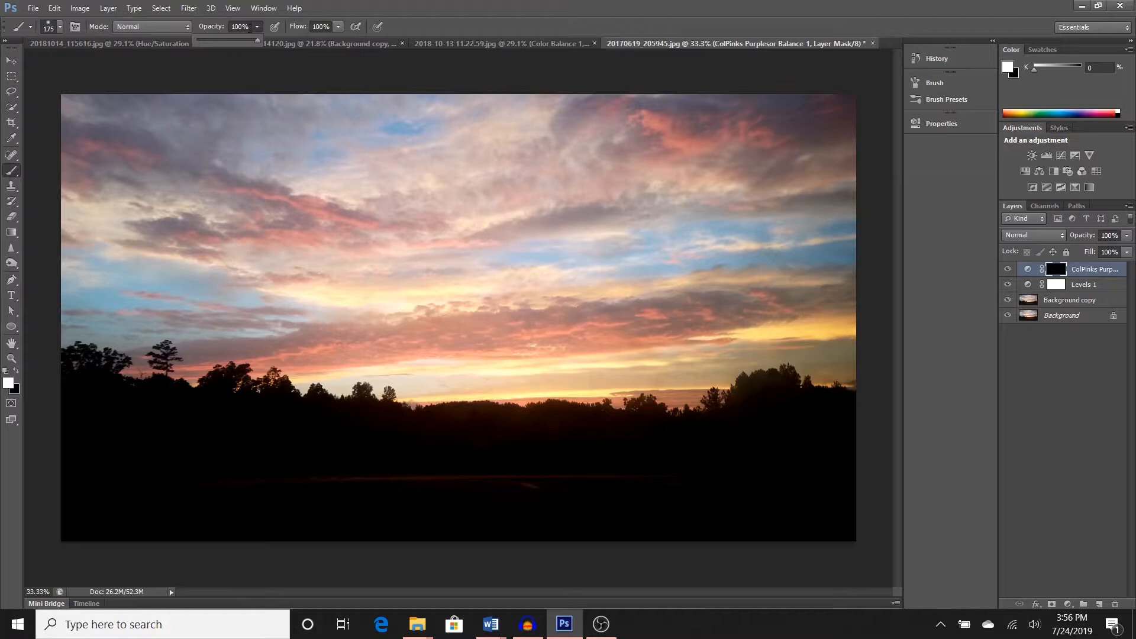
{"action": "left_click", "coordinate": [260, 30]}
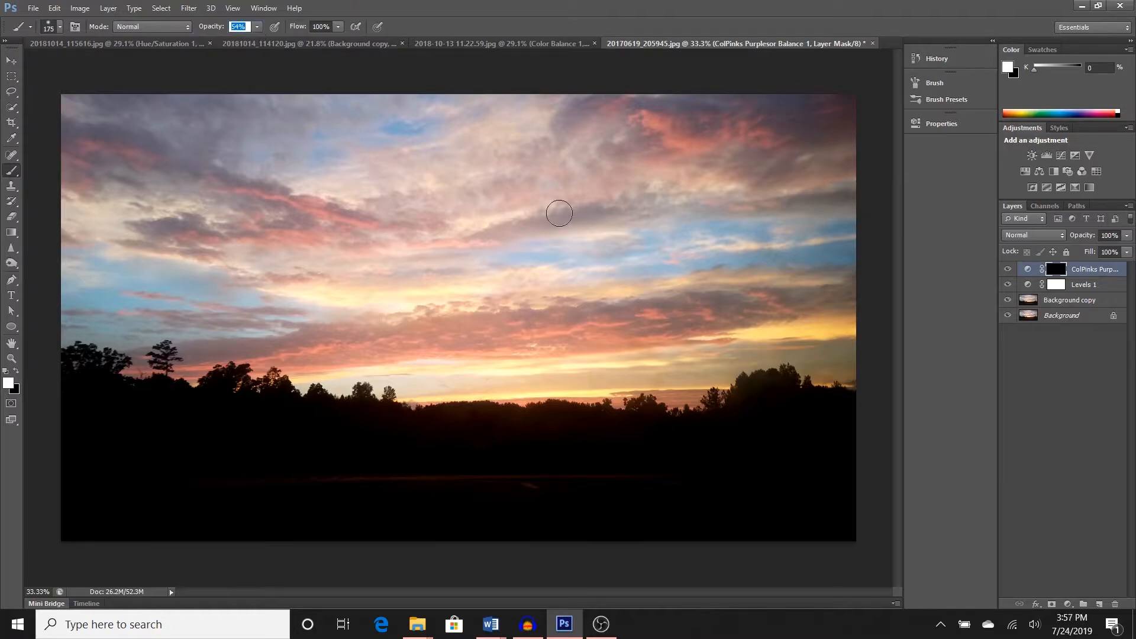
{"action": "mouse_move", "coordinate": [645, 122]}
{"action": "left_mouse_down"}
{"action": "mouse_move", "coordinate": [705, 136]}
{"action": "mouse_move", "coordinate": [735, 117]}
{"action": "mouse_move", "coordinate": [758, 122]}
{"action": "mouse_move", "coordinate": [651, 122]}
{"action": "left_mouse_up"}
{"action": "mouse_move", "coordinate": [230, 190]}
{"action": "left_mouse_down"}
{"action": "mouse_move", "coordinate": [93, 147]}
{"action": "mouse_move", "coordinate": [77, 153]}
{"action": "mouse_move", "coordinate": [105, 188]}
{"action": "left_mouse_up"}
{"action": "left_click", "coordinate": [1007, 270]}
{"action": "left_click", "coordinate": [1007, 270]}
{"action": "left_click", "coordinate": [1007, 270]}
{"action": "left_click", "coordinate": [1007, 270]}
Add a second Color Balance layer shifting the midtones toward yellow and red, and invert its mask to black.
{"action": "left_click", "coordinate": [1040, 173]}
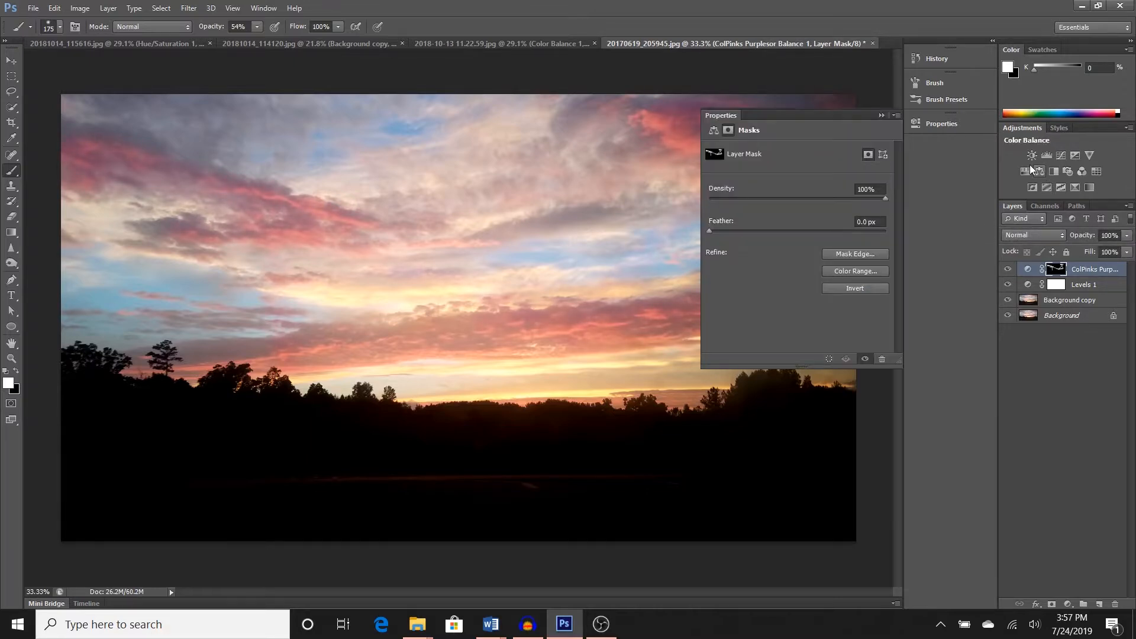
{"action": "left_click_drag", "start_coordinate": [780, 225], "coordinate": [763, 226]}
{"action": "left_click_drag", "start_coordinate": [781, 183], "coordinate": [803, 183]}
{"action": "left_click", "coordinate": [881, 115]}
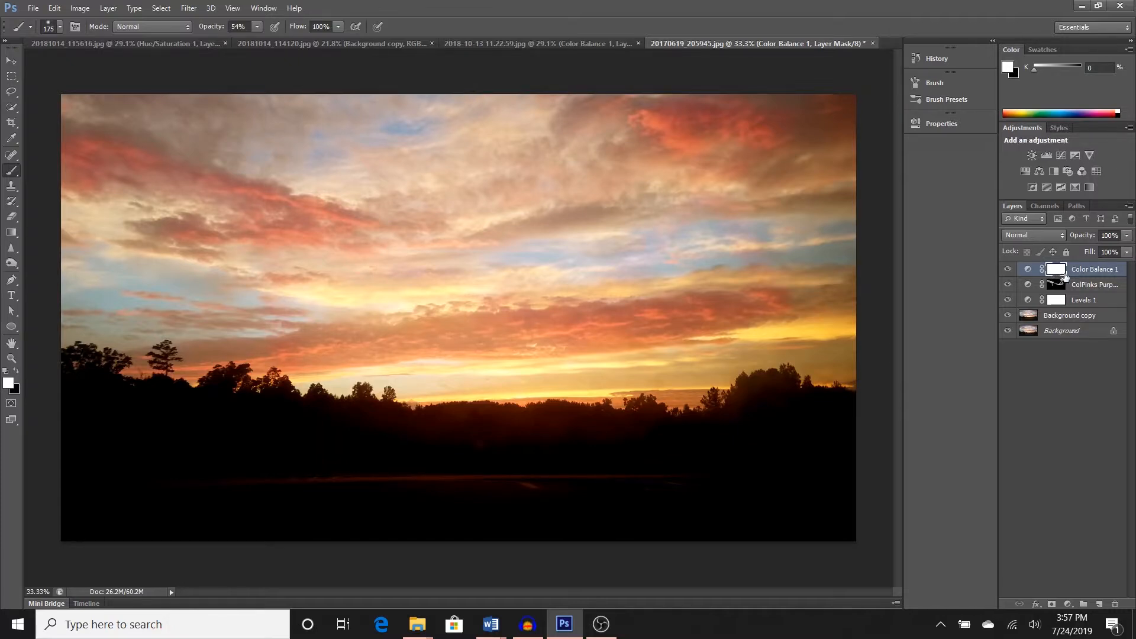
{"action": "key", "text": "ctrl+i"}
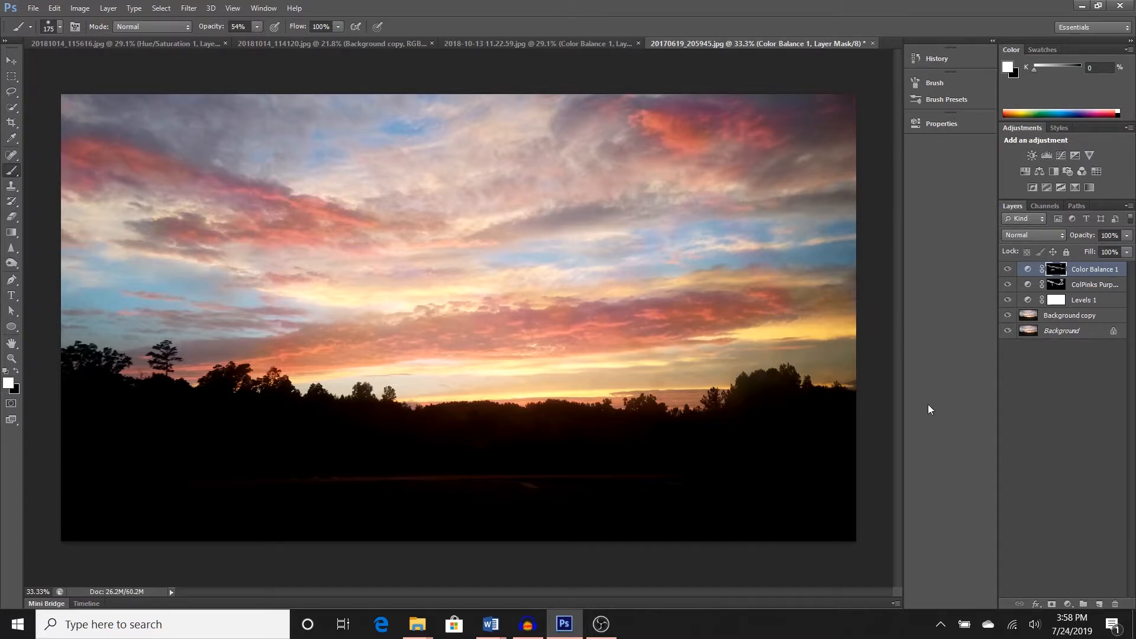
Add a third Color Balance layer with midtones at Cyan-Red -32, Magenta-Green -30 and Yellow-Blue +33.
{"action": "left_click", "coordinate": [1039, 172]}
{"action": "left_click_drag", "start_coordinate": [779, 226], "coordinate": [757, 185]}
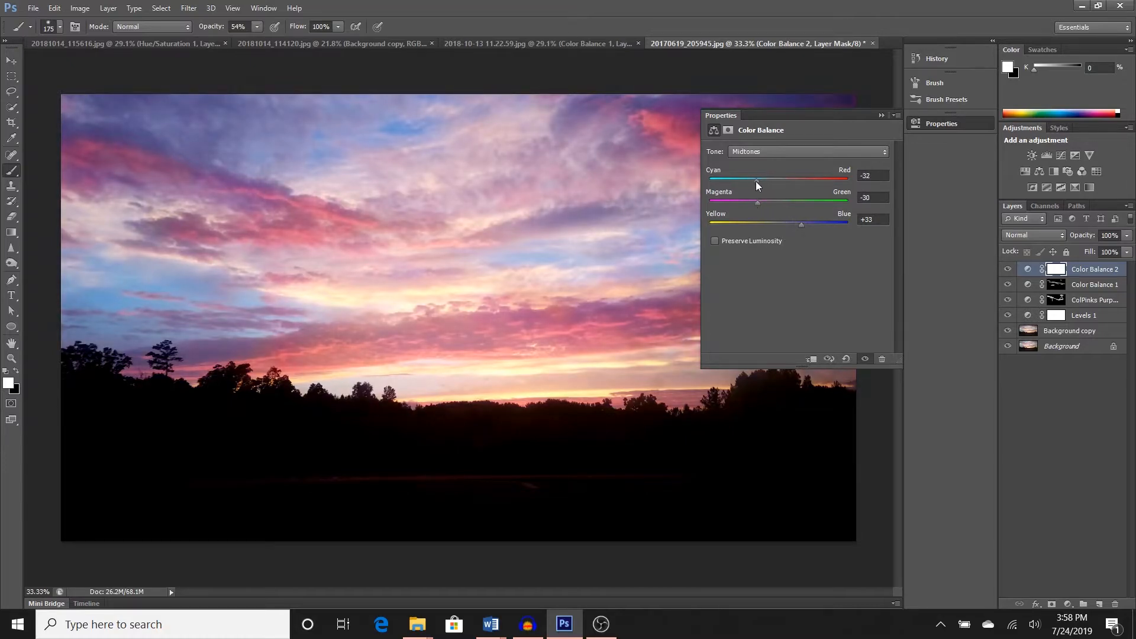
{"action": "left_click", "coordinate": [881, 115]}
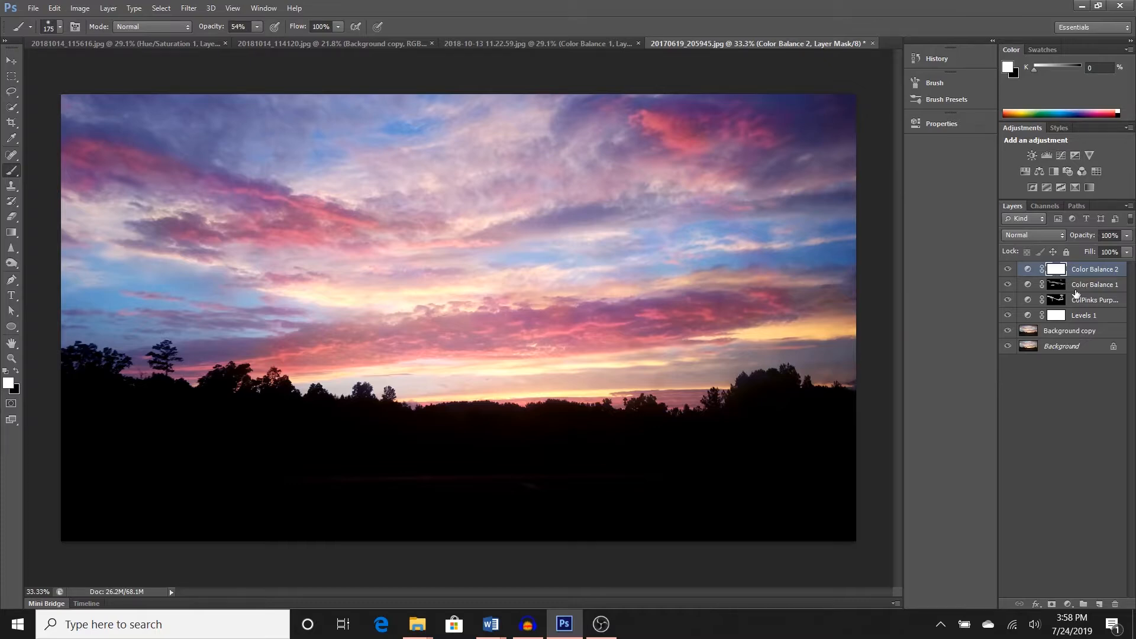
Invert the newest Color Balance layer's mask to black and paint the blue and purple sky areas white at 54% brush opacity.
{"action": "key", "text": "ctrl+i"}
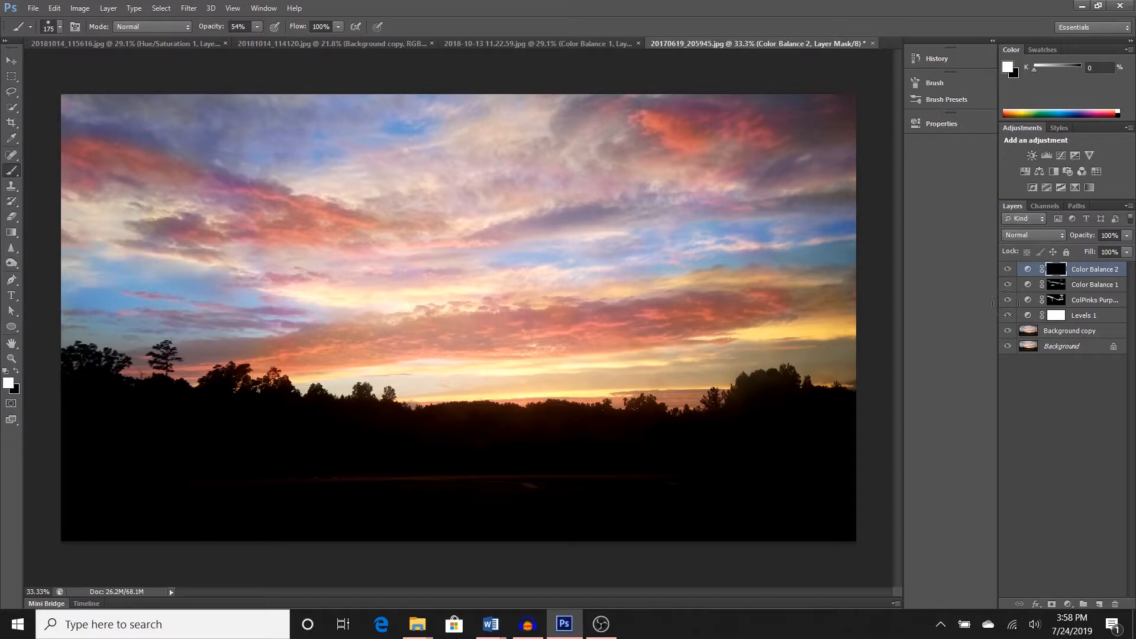
{"action": "mouse_move", "coordinate": [704, 265]}
{"action": "left_mouse_down"}
{"action": "mouse_move", "coordinate": [817, 232]}
{"action": "mouse_move", "coordinate": [667, 274]}
{"action": "mouse_move", "coordinate": [800, 211]}
{"action": "mouse_move", "coordinate": [771, 209]}
{"action": "left_mouse_up"}
{"action": "key", "text": "x"}
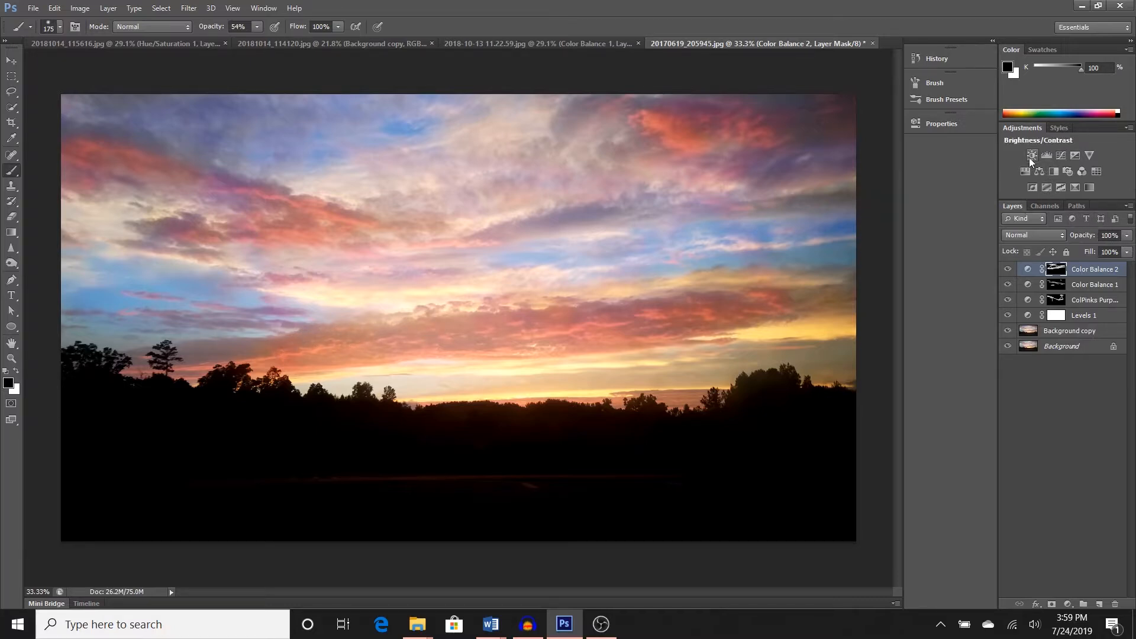
Add a second Levels adjustment layer with input levels at 54, 0.92 and 230.
{"action": "left_click", "coordinate": [1048, 155]}
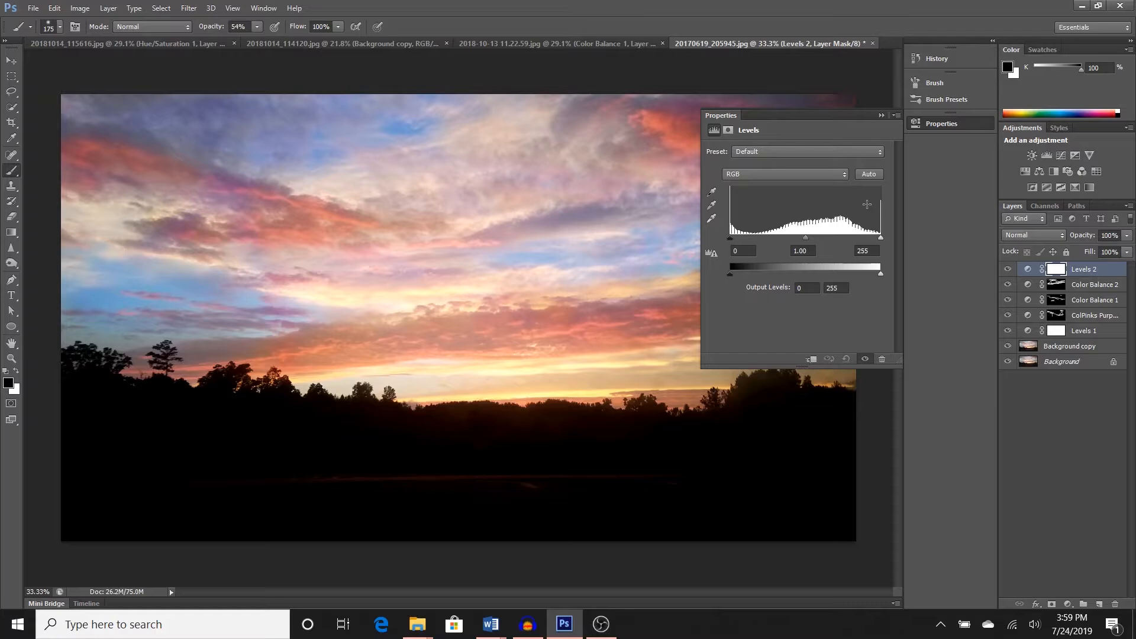
{"action": "key", "text": "ctrl+minus"}
{"action": "key", "text": "ctrl+minus"}
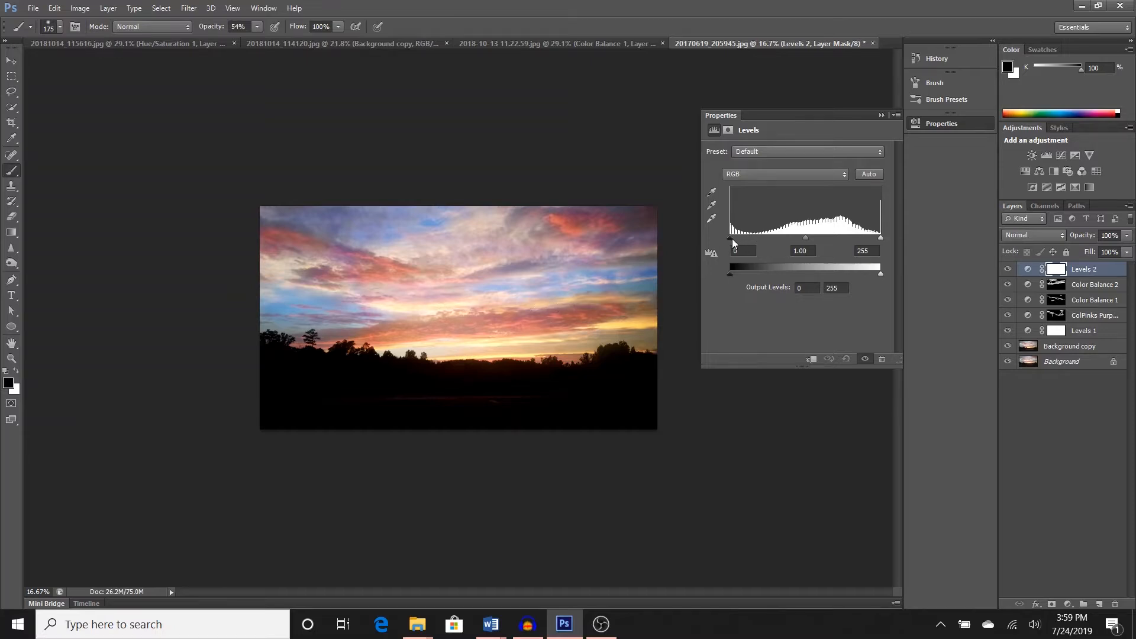
{"action": "left_click_drag", "start_coordinate": [730, 239], "coordinate": [759, 243]}
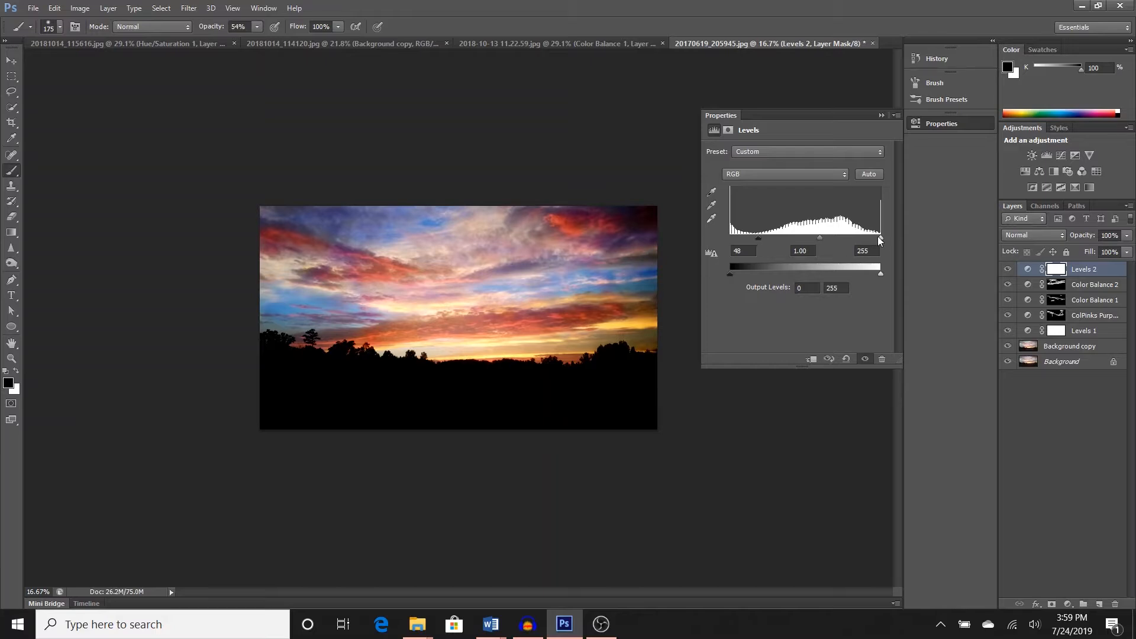
{"action": "left_click_drag", "start_coordinate": [879, 240], "coordinate": [870, 243]}
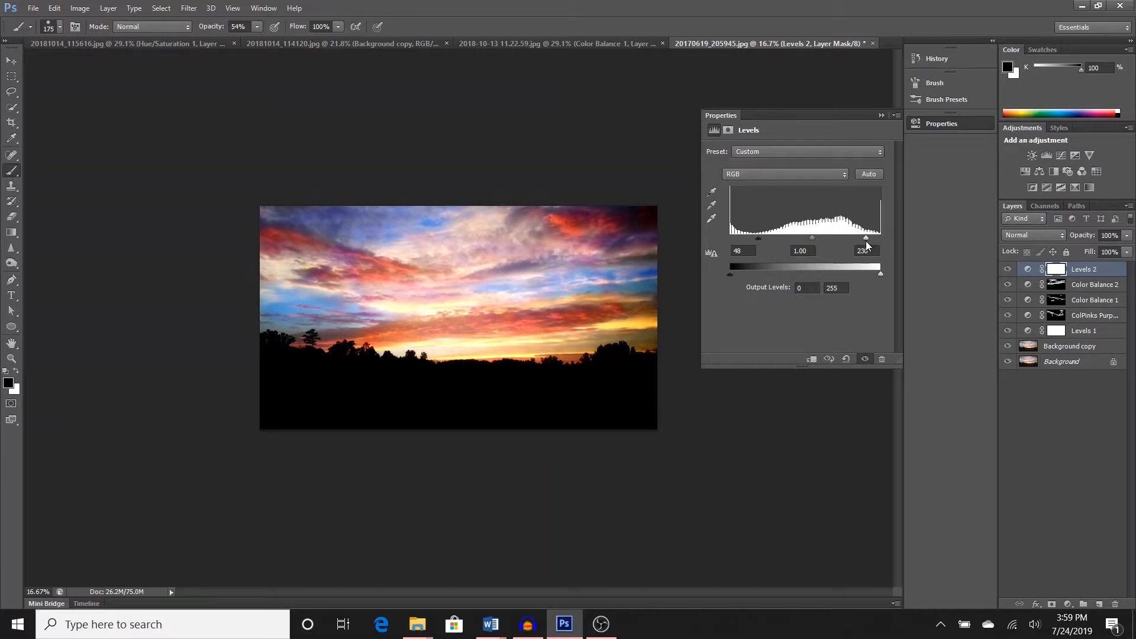
{"action": "left_click_drag", "start_coordinate": [815, 238], "coordinate": [765, 240]}
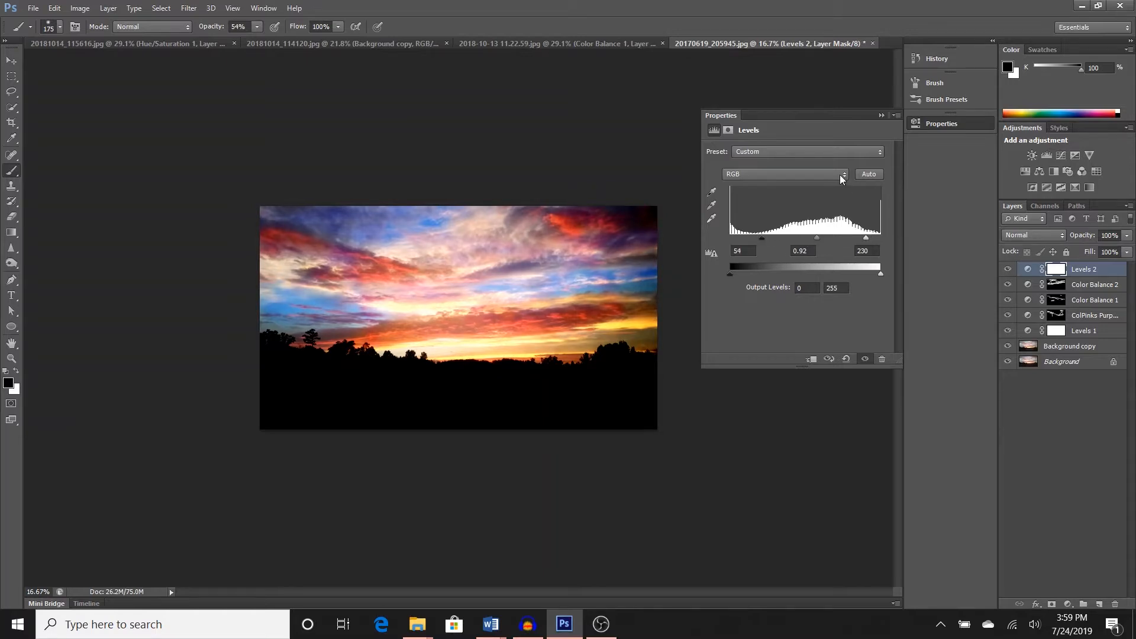
Invert the new Levels layer's mask to black and paint the red and orange cloud bands white at 54% brush opacity.
{"action": "left_click", "coordinate": [881, 116]}
{"action": "key", "text": "ctrl+i"}
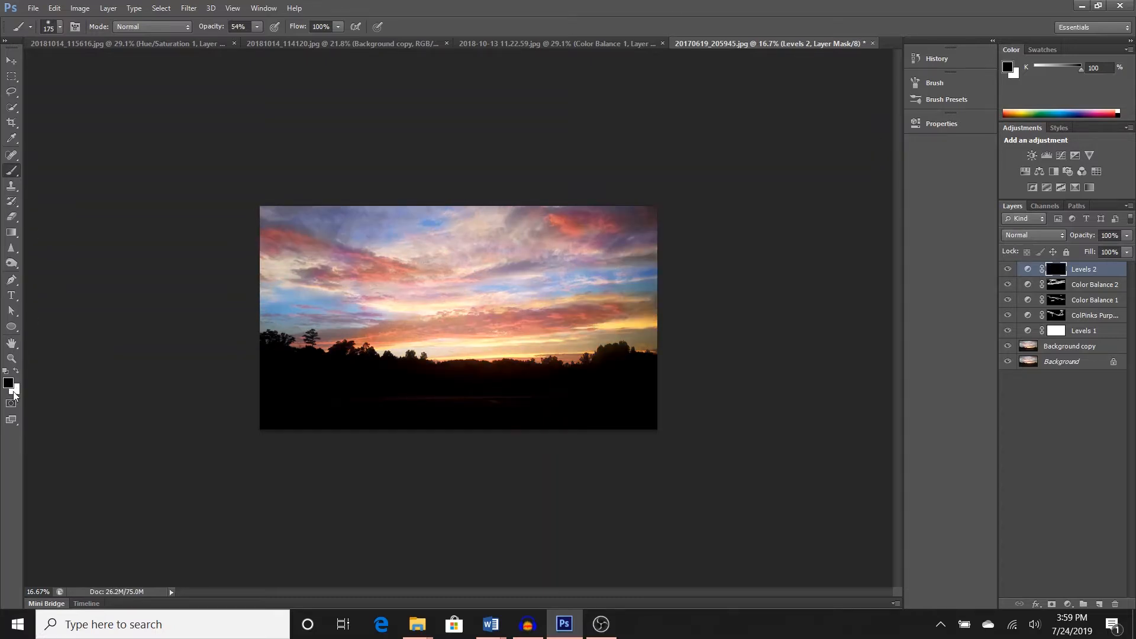
{"action": "key", "text": "x"}
{"action": "left_click_drag", "start_coordinate": [267, 220], "coordinate": [416, 273]}
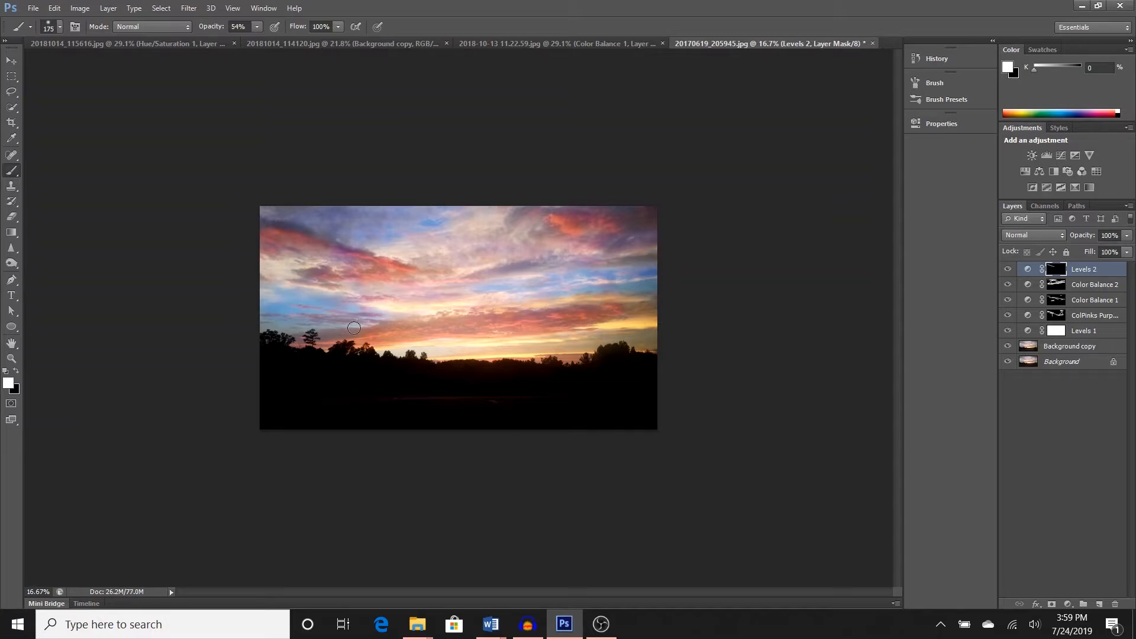
{"action": "left_click_drag", "start_coordinate": [318, 338], "coordinate": [387, 323]}
{"action": "left_click_drag", "start_coordinate": [569, 307], "coordinate": [645, 302]}
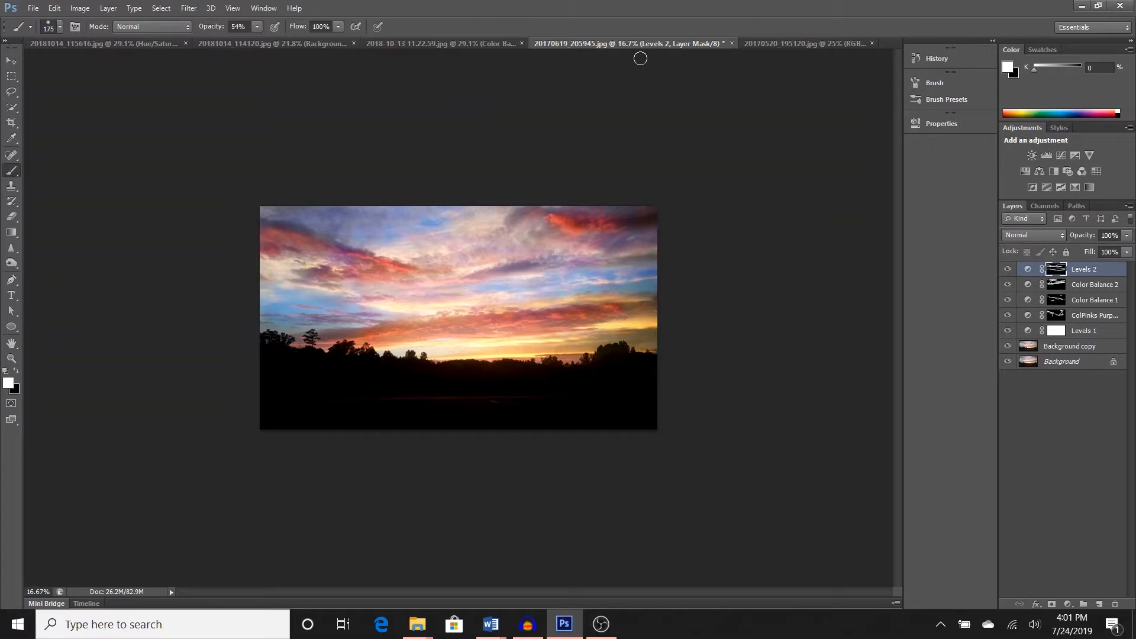
Copy the whole rusty metal grate photo and paste it onto a new layer above the sunset's adjustment layers.
{"action": "left_click", "coordinate": [773, 43]}
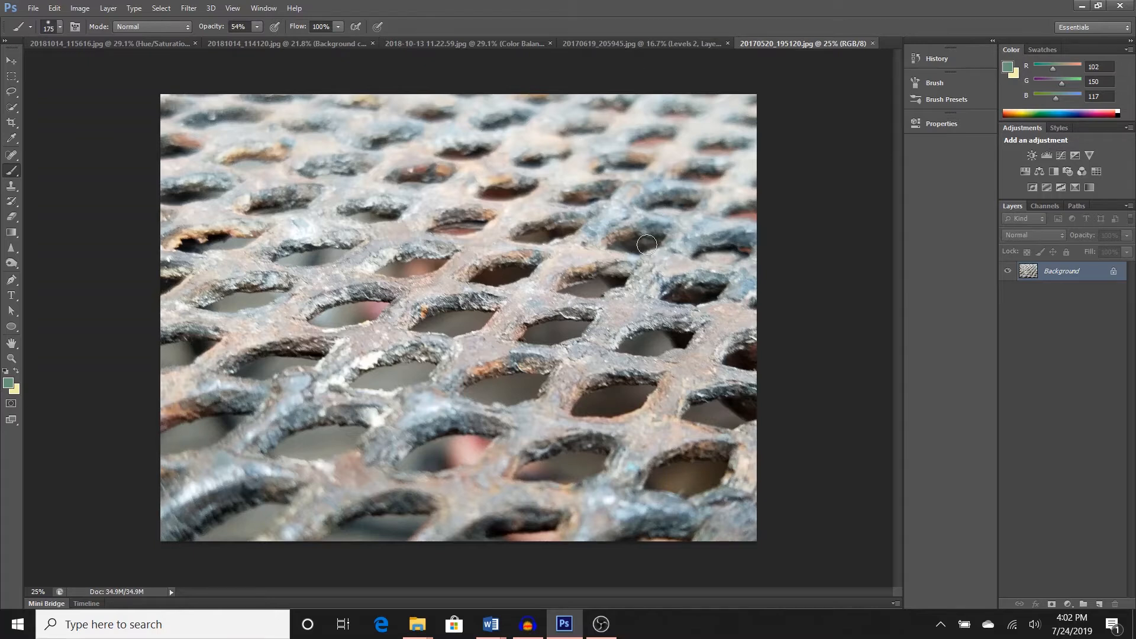
{"action": "key", "text": "ctrl+a"}
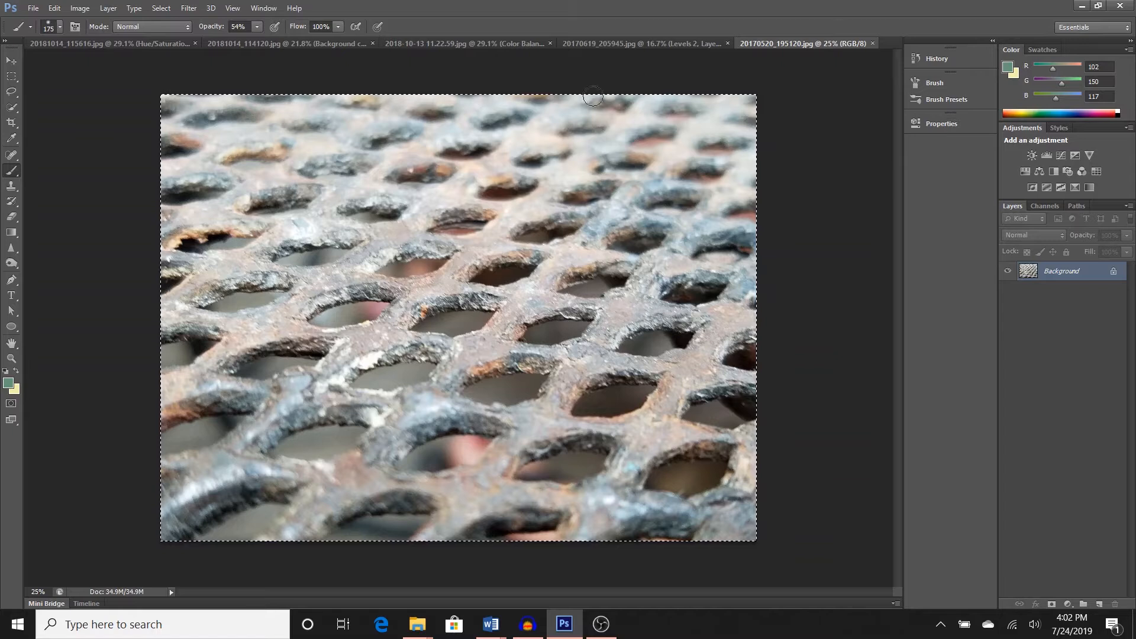
{"action": "left_click", "coordinate": [658, 41]}
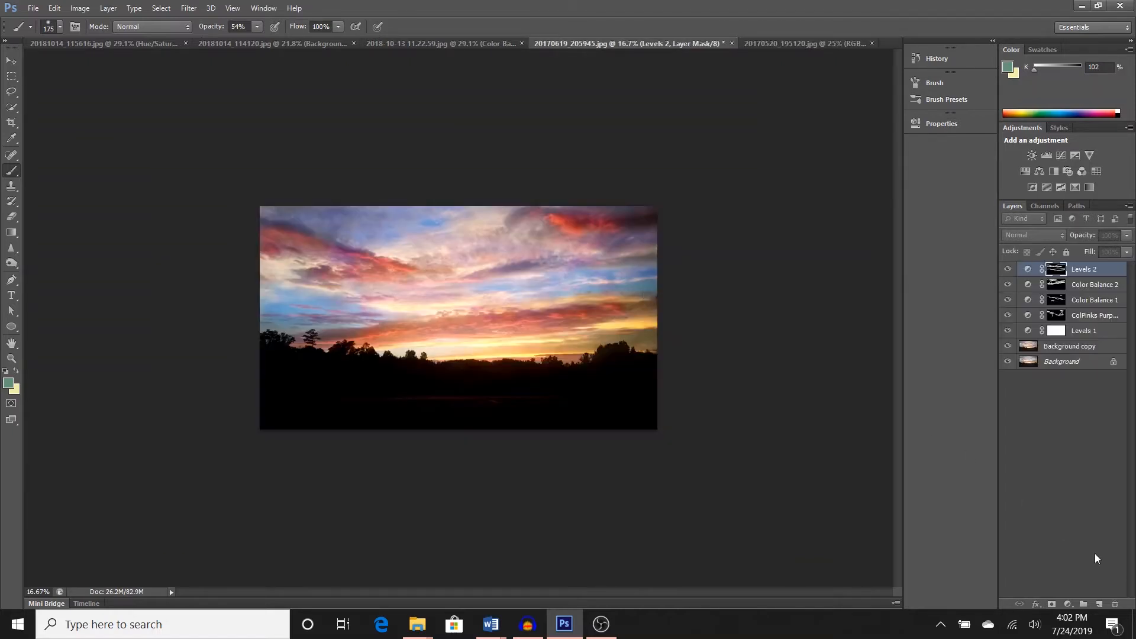
{"action": "left_click", "coordinate": [1099, 604]}
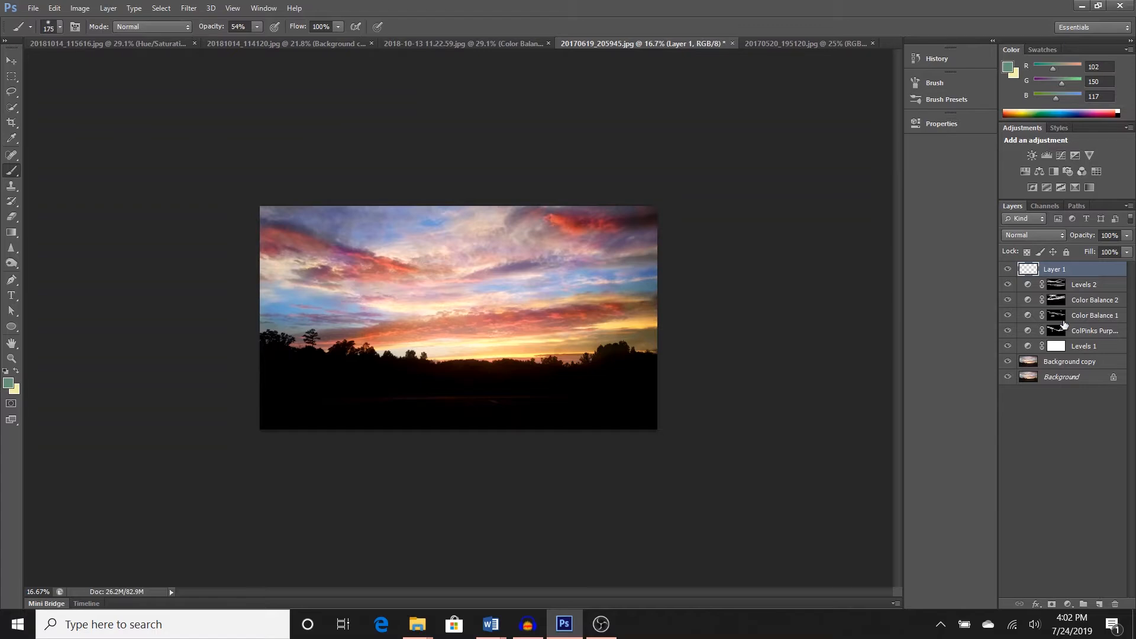
{"action": "key", "text": "ctrl+v"}
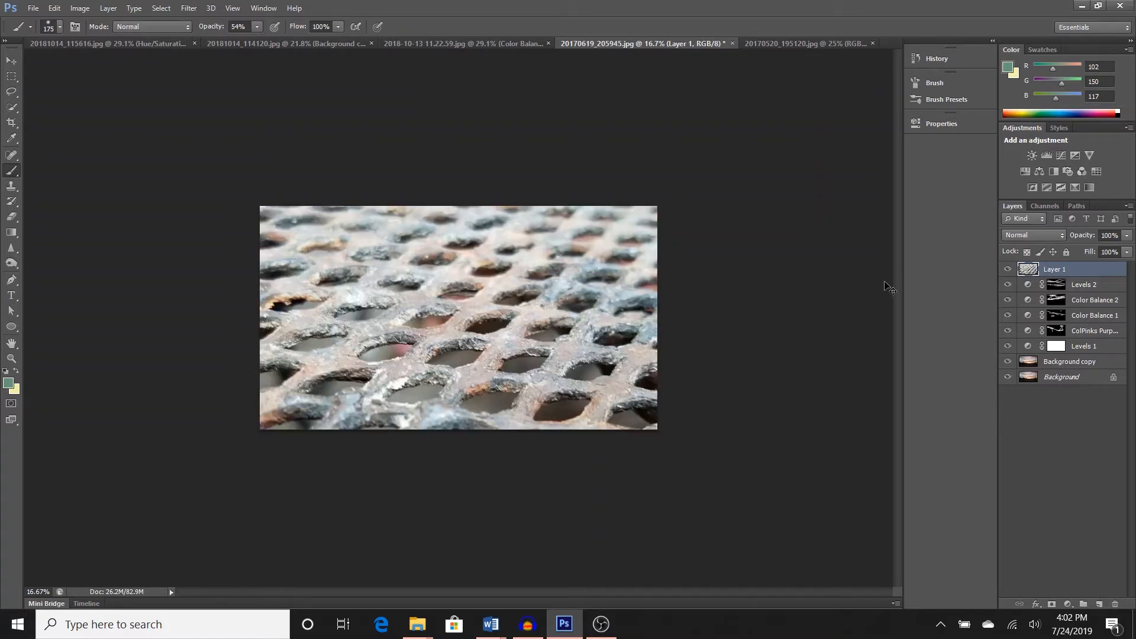
Compare the pixel dimensions of the metal grate photo and the sunset photo.
{"action": "left_click", "coordinate": [818, 44]}
{"action": "left_click", "coordinate": [133, 592], "text": "alt"}
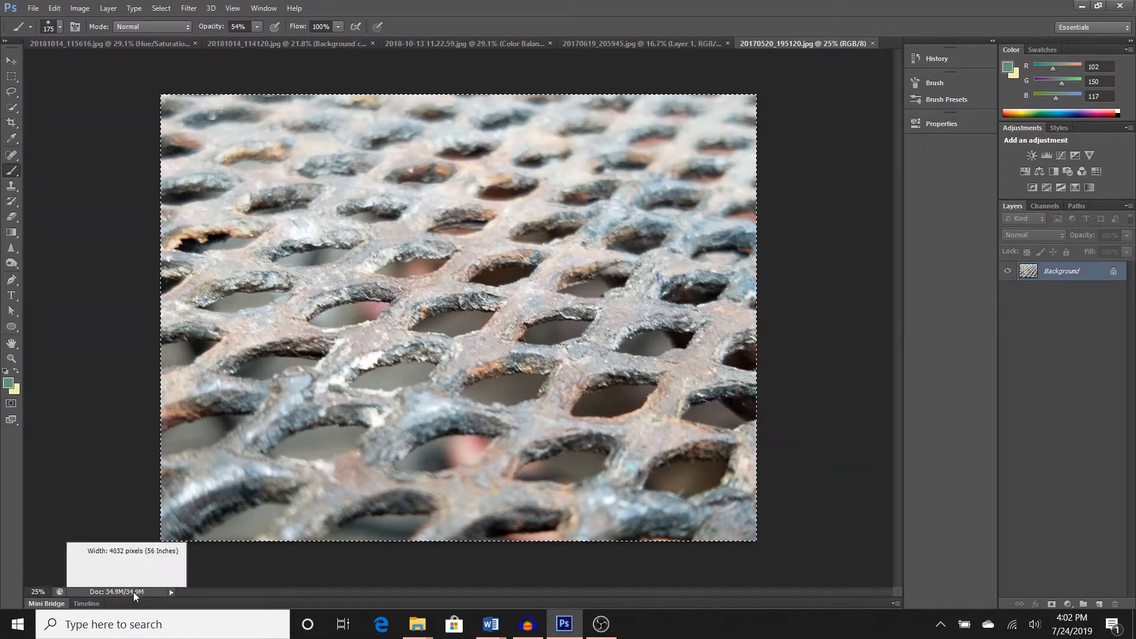
{"action": "left_click", "coordinate": [659, 44]}
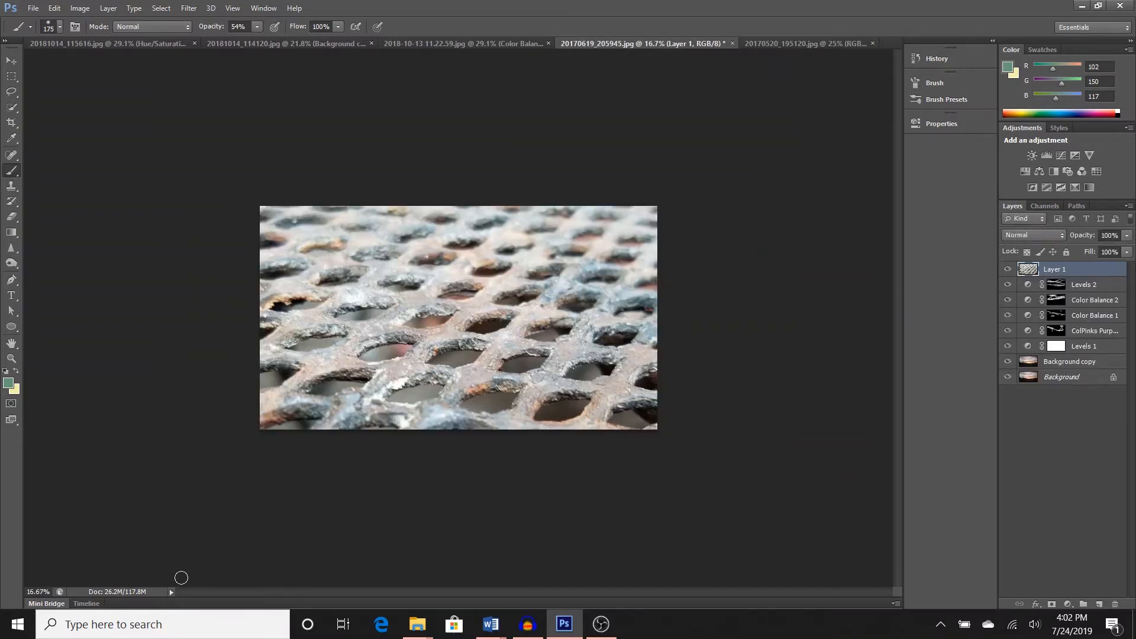
{"action": "left_click", "coordinate": [145, 593], "text": "alt"}
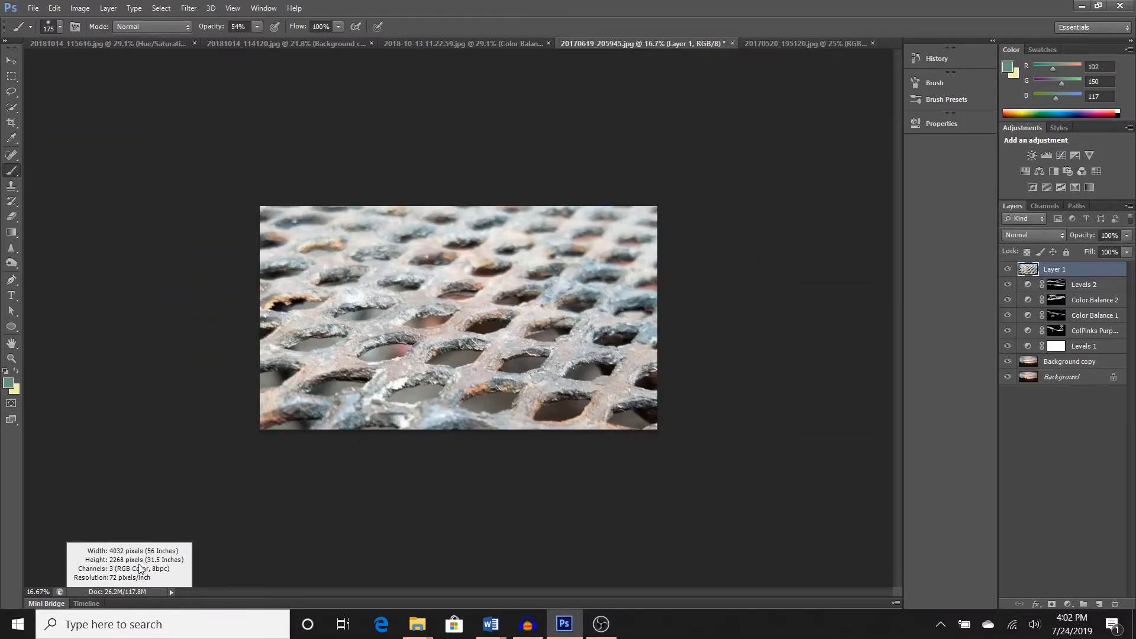
{"action": "left_click", "coordinate": [778, 47]}
{"action": "left_click", "coordinate": [681, 45]}
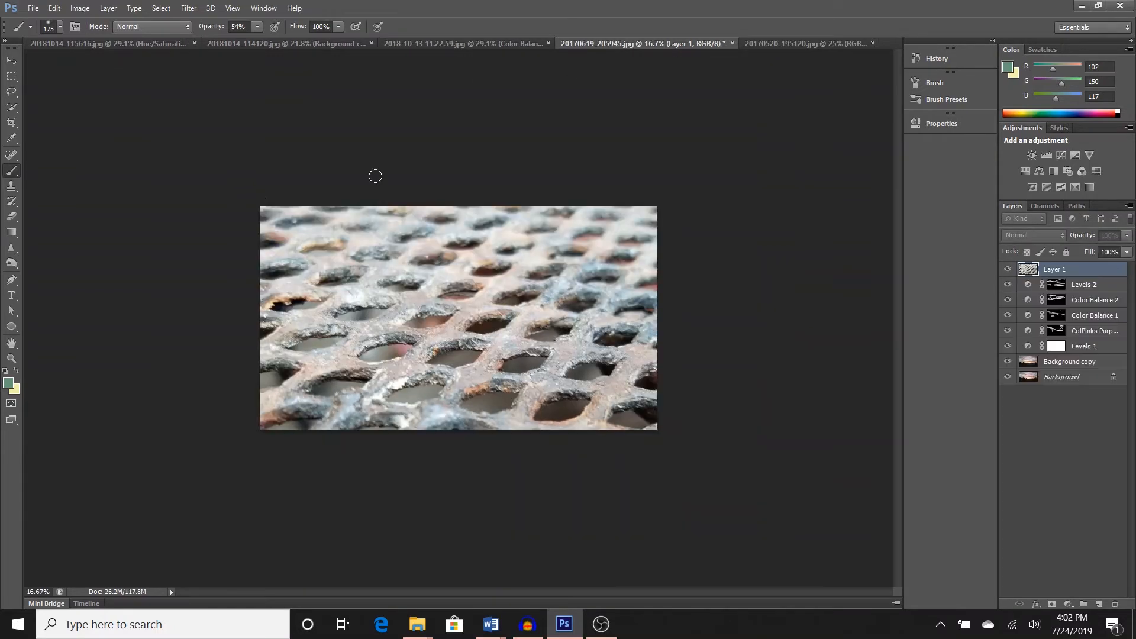
Compare the image with and without the grate layer, and add a layer mask to it, inverted to black.
{"action": "left_click", "coordinate": [1006, 269]}
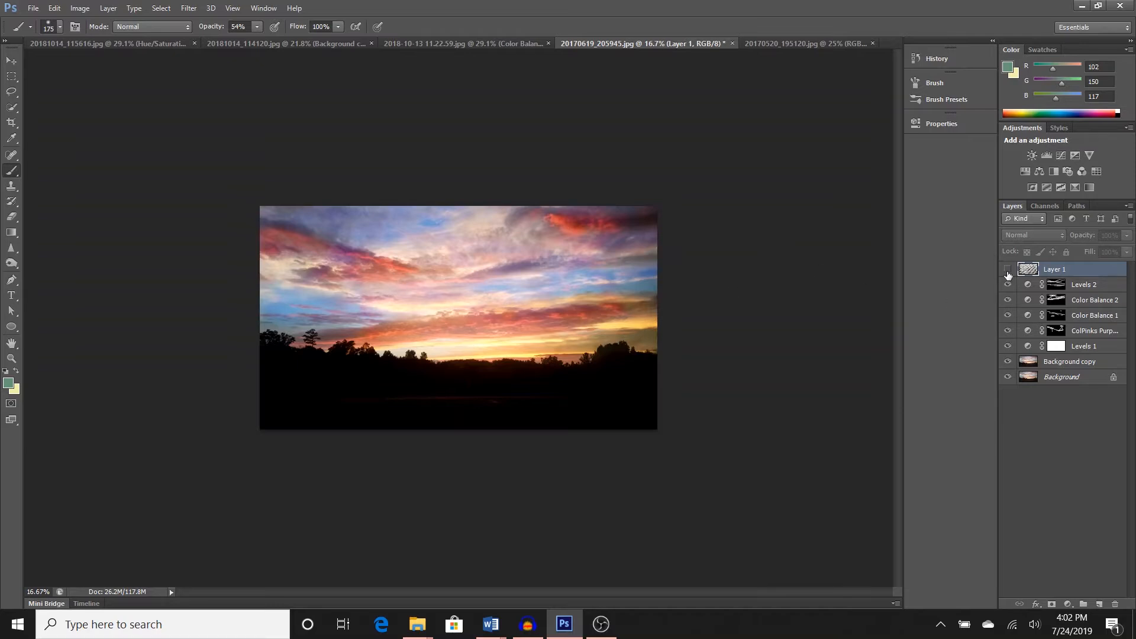
{"action": "left_click", "coordinate": [1007, 269]}
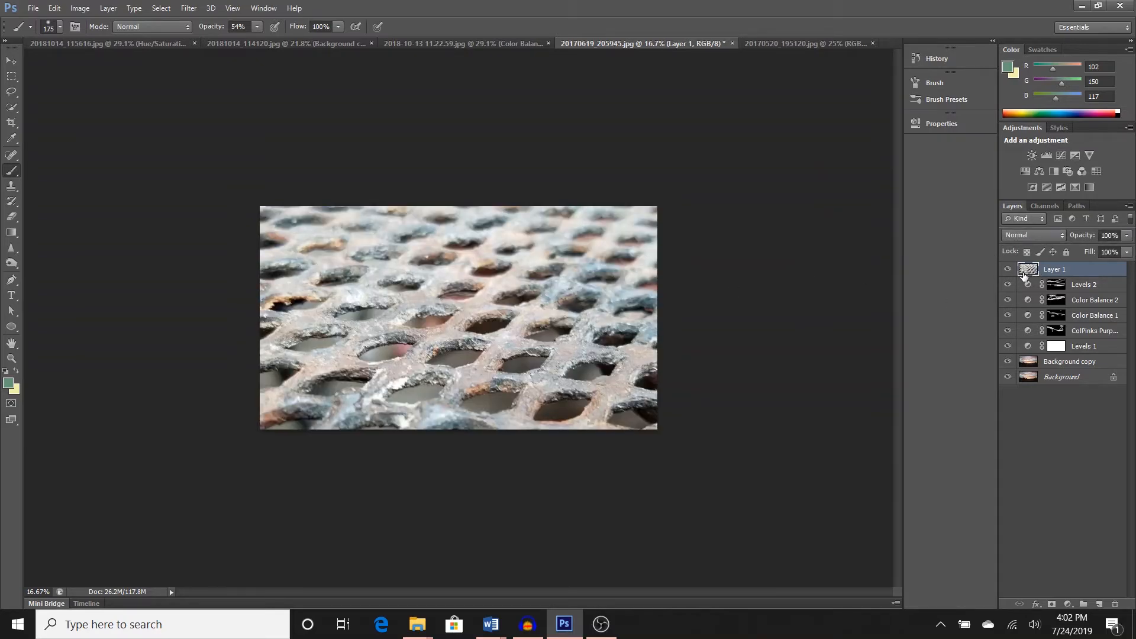
{"action": "left_click", "coordinate": [1051, 604]}
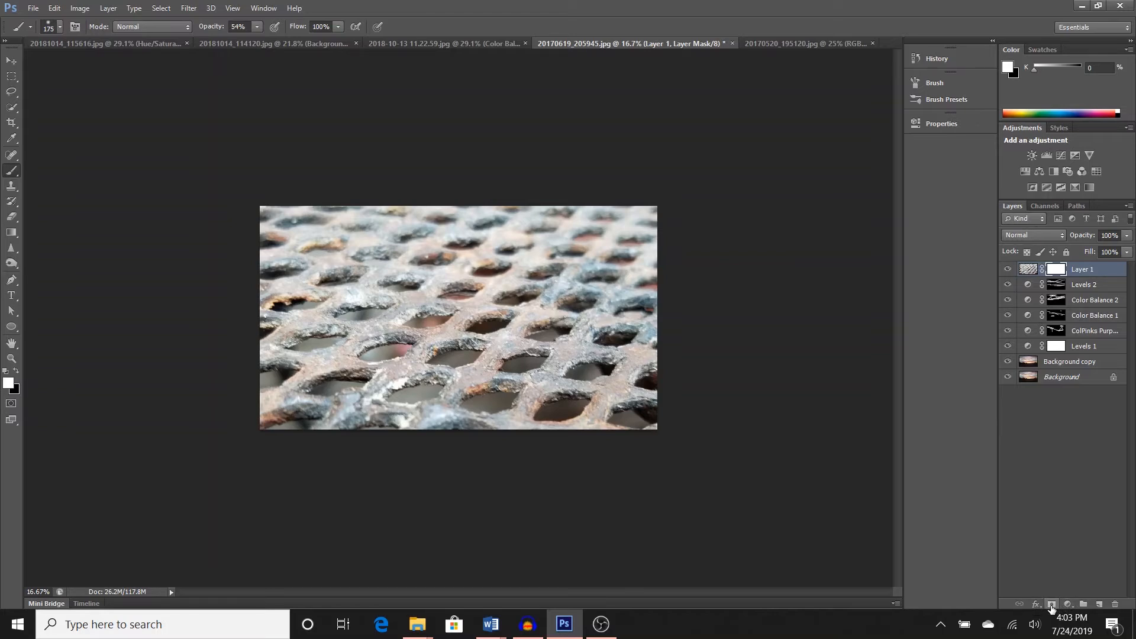
{"action": "key", "text": "ctrl+z"}
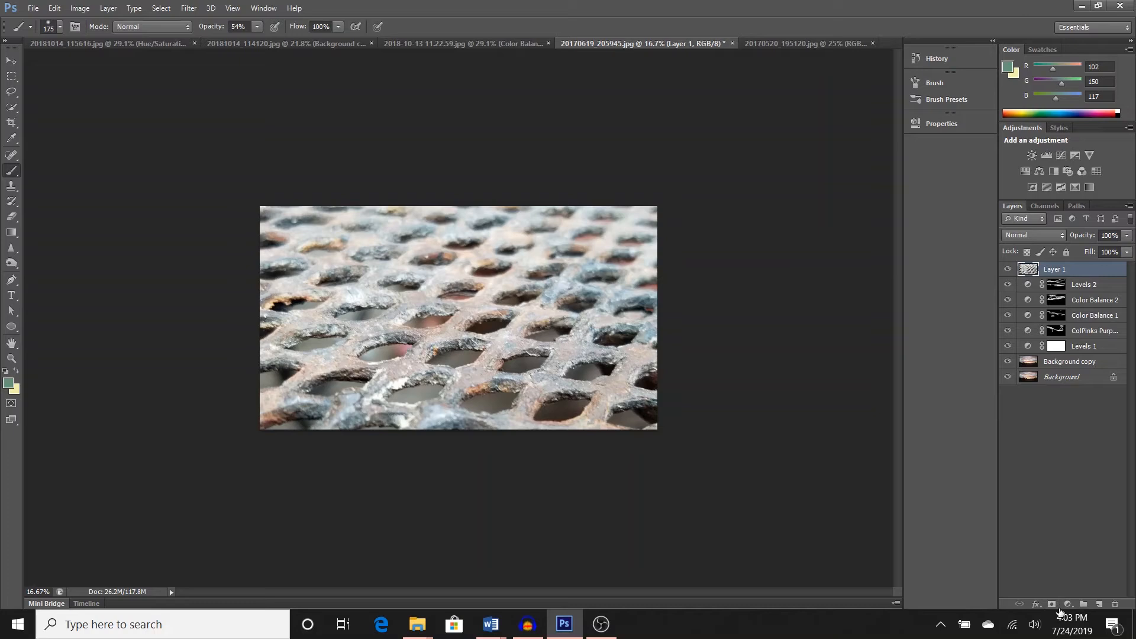
{"action": "left_click", "coordinate": [1052, 604]}
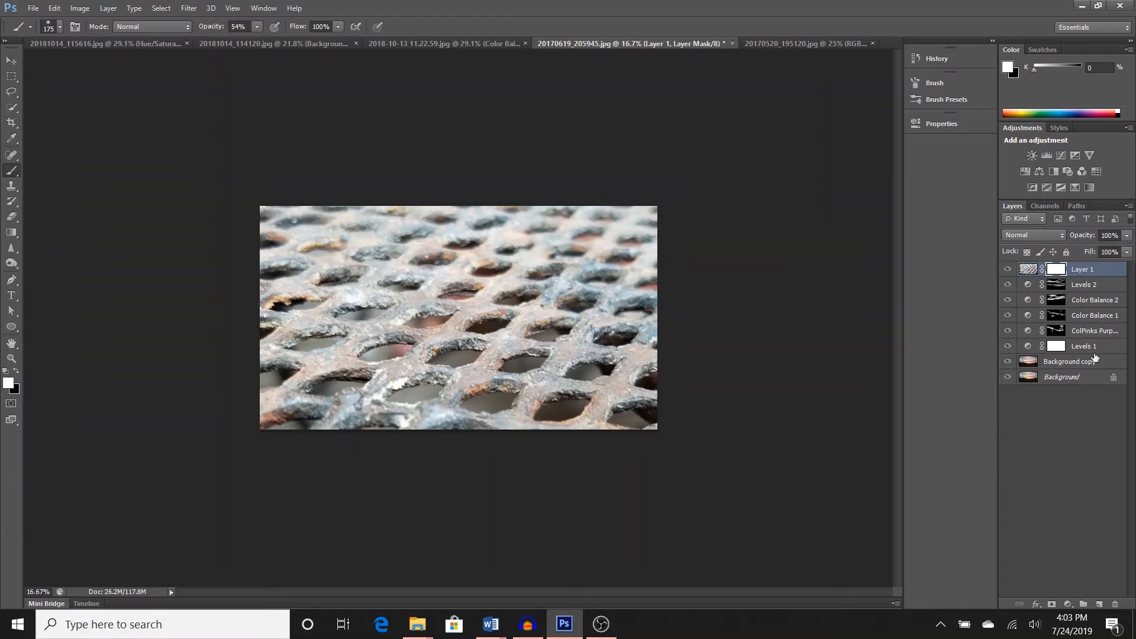
{"action": "key", "text": "ctrl+i"}
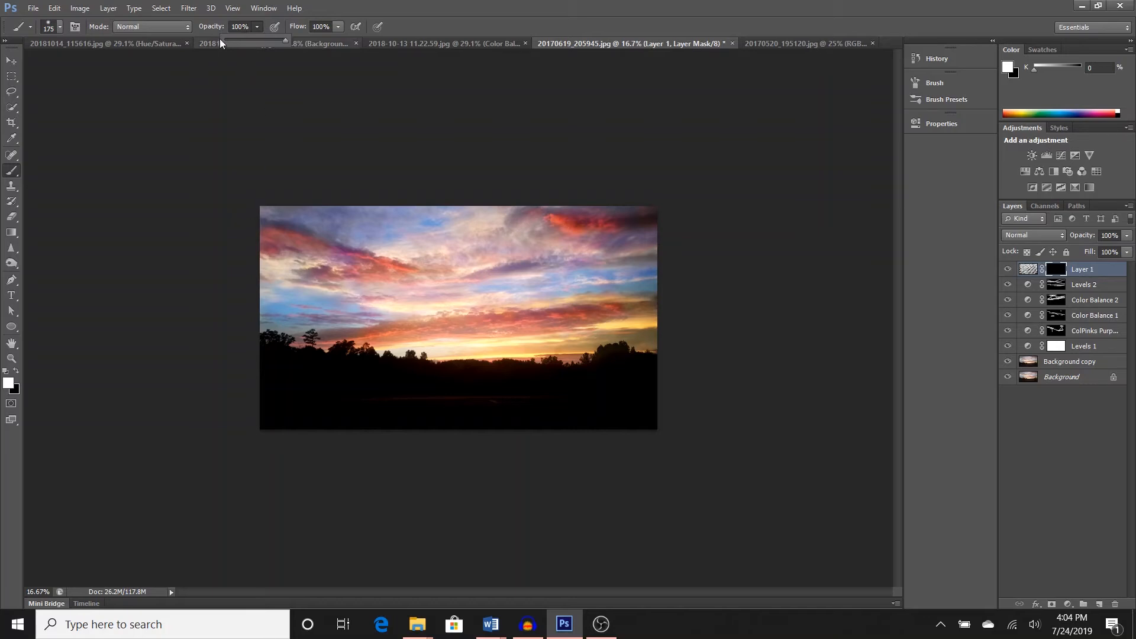
Set the brush opacity to 100%.
{"action": "left_click", "coordinate": [341, 121]}
{"action": "key", "text": "Return"}
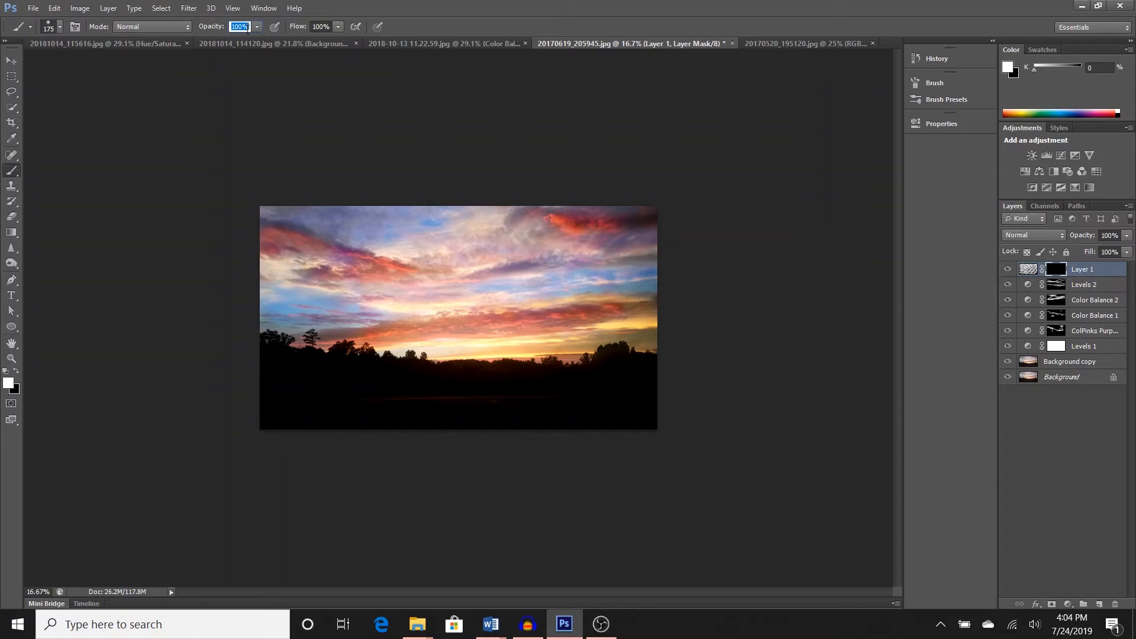
{"action": "type", "text": "54"}
{"action": "key", "text": "Return"}
{"action": "key", "text": "Return"}
{"action": "type", "text": "100"}
{"action": "key", "text": "Return"}
Paint white on the grate layer's mask over the upper-left and central clouds to reveal the metal texture.
{"action": "key", "text": "ctrl+plus"}
{"action": "key", "text": "ctrl+plus"}
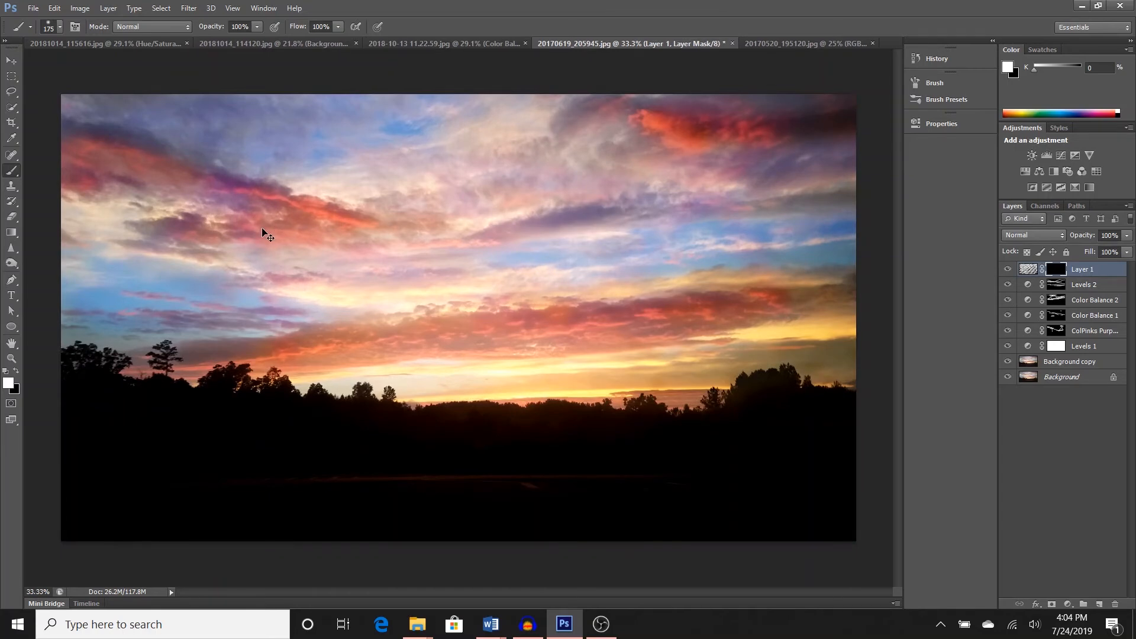
{"action": "key", "text": "ctrl+0"}
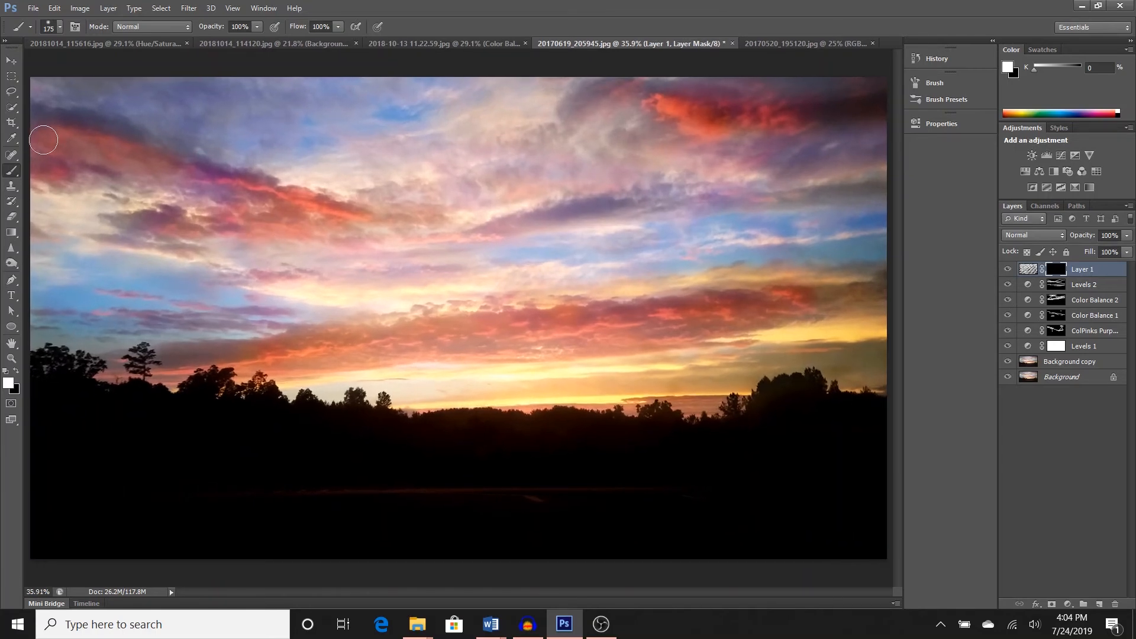
{"action": "left_click_drag", "start_coordinate": [95, 148], "coordinate": [319, 202]}
{"action": "left_click_drag", "start_coordinate": [371, 220], "coordinate": [396, 232]}
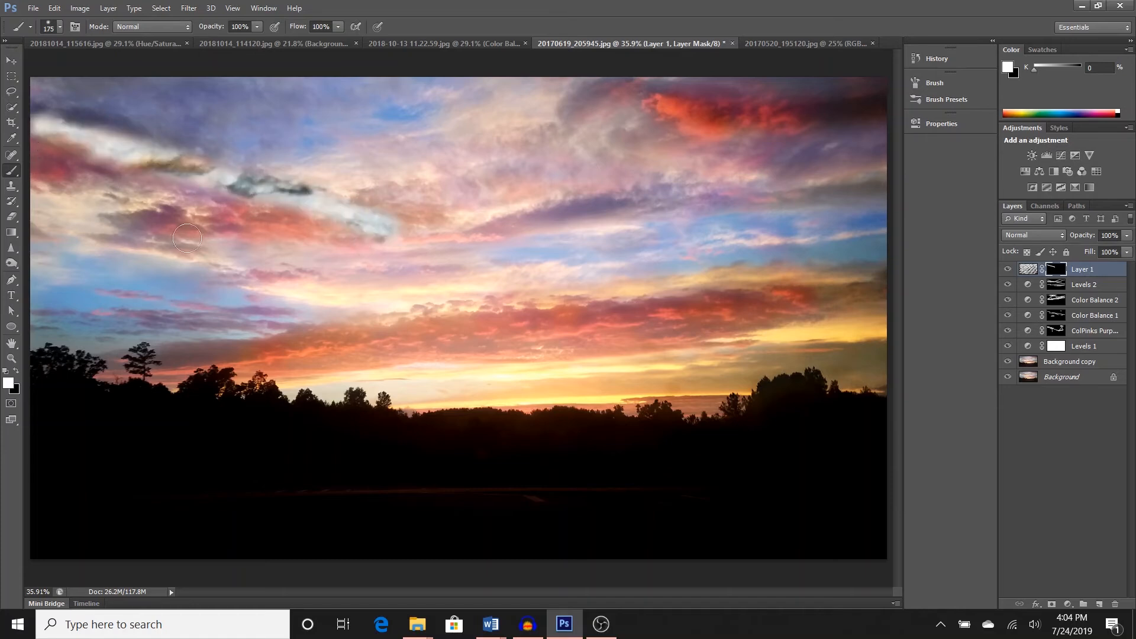
{"action": "left_click_drag", "start_coordinate": [28, 180], "coordinate": [37, 159]}
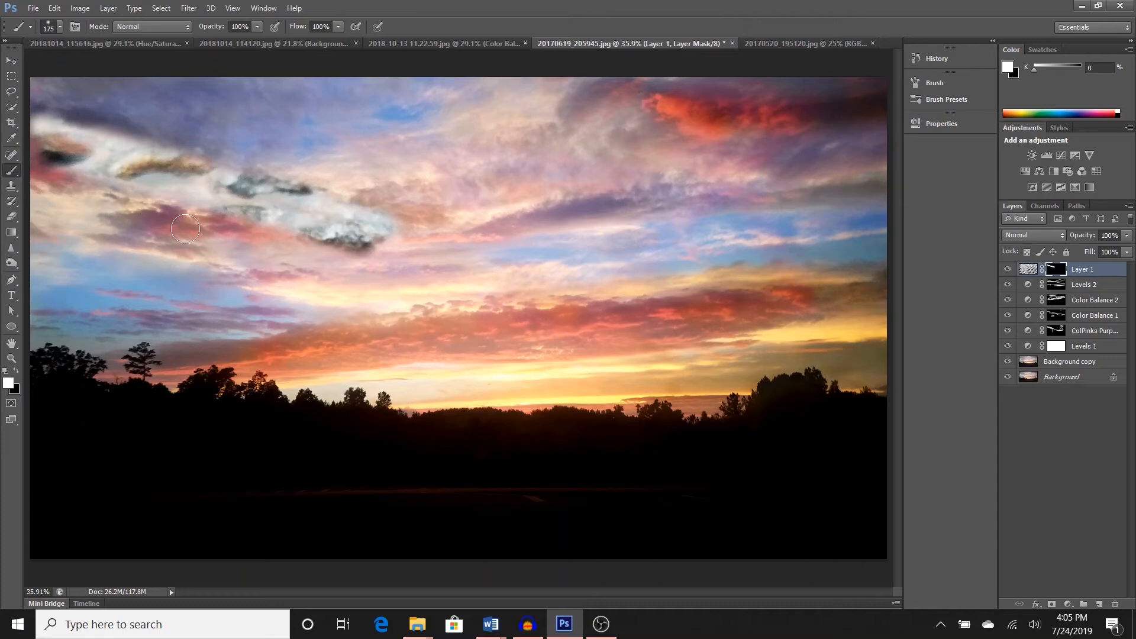
{"action": "left_click_drag", "start_coordinate": [55, 207], "coordinate": [45, 195]}
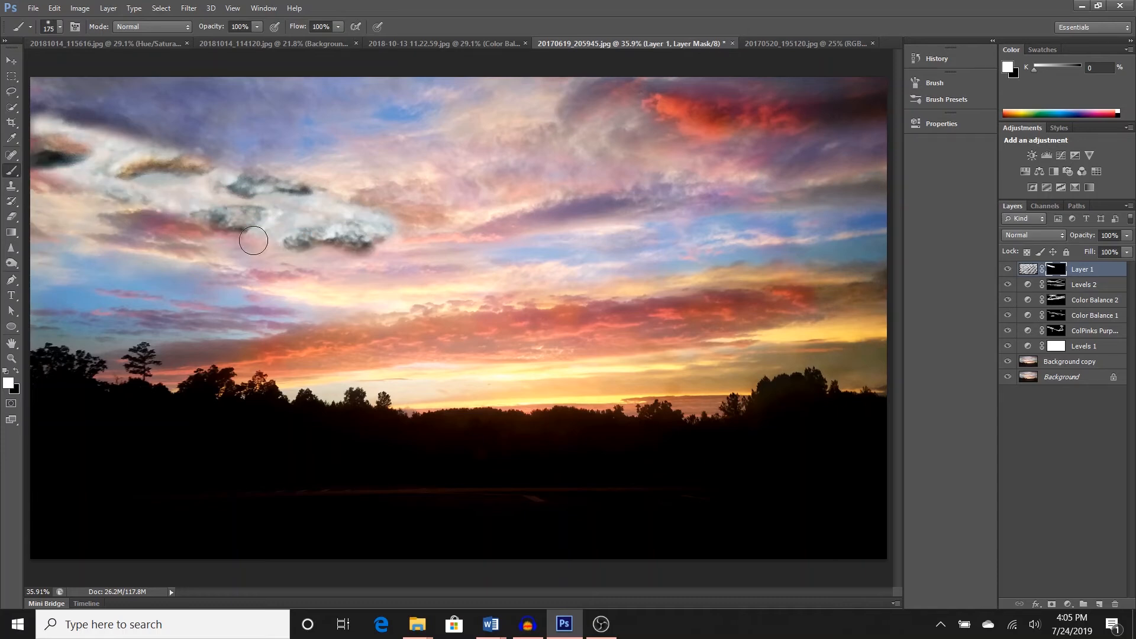
{"action": "mouse_move", "coordinate": [157, 234]}
{"action": "left_mouse_down"}
{"action": "mouse_move", "coordinate": [430, 229]}
{"action": "mouse_move", "coordinate": [647, 172]}
{"action": "left_mouse_up"}
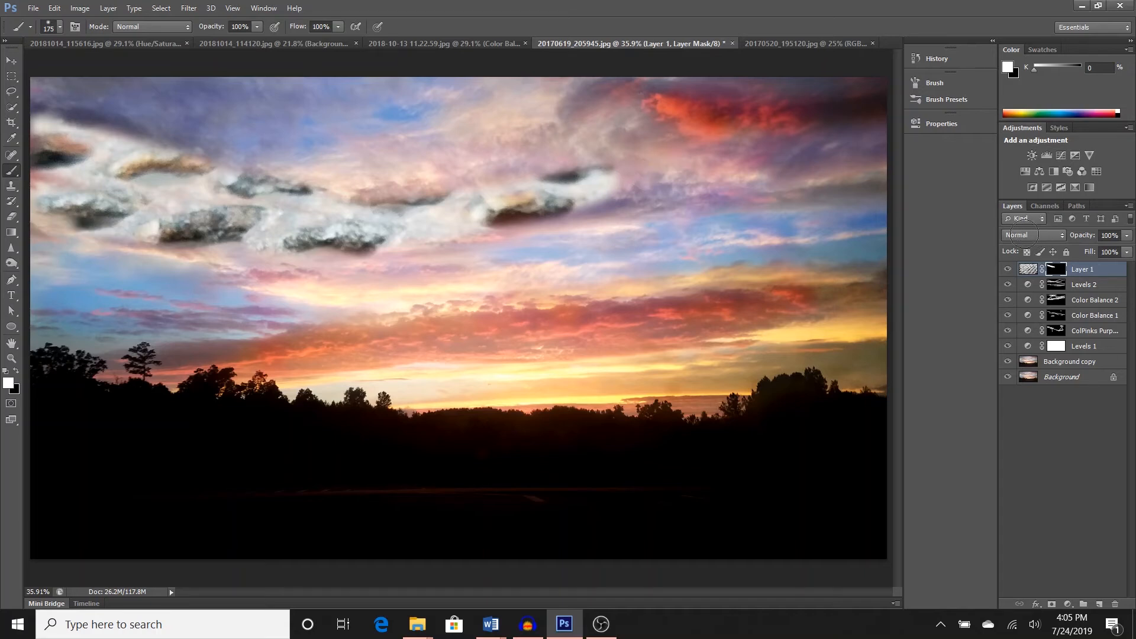
Set the grate layer's blend mode to Overlay and paint its mask white over the orange cloud band and the upper-right clouds.
{"action": "left_click", "coordinate": [1031, 236]}
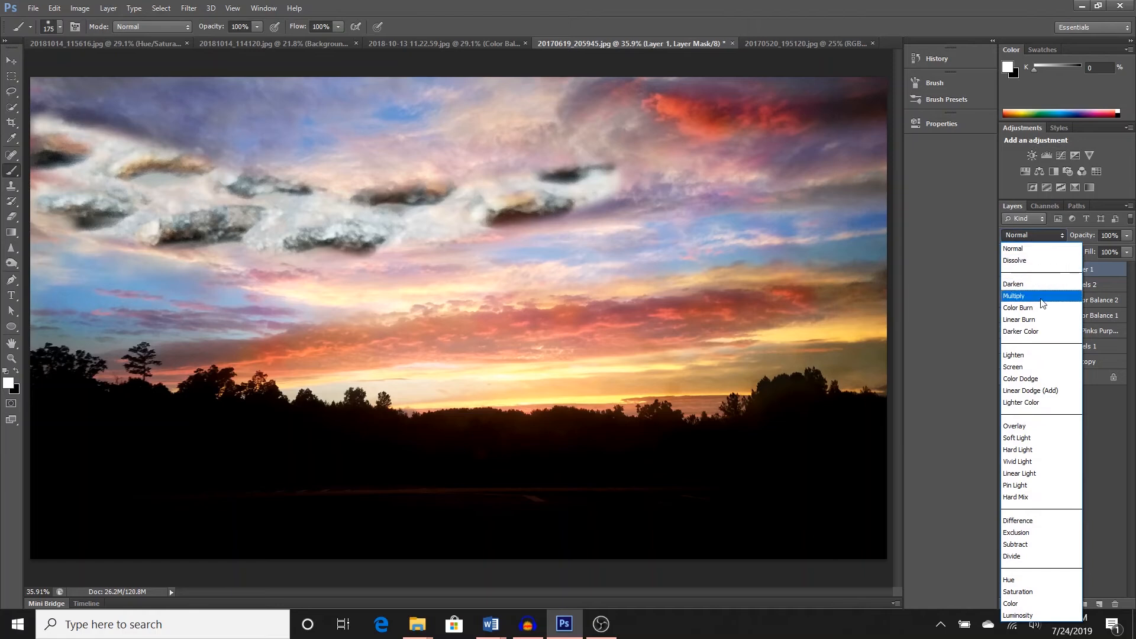
{"action": "left_click", "coordinate": [1013, 426]}
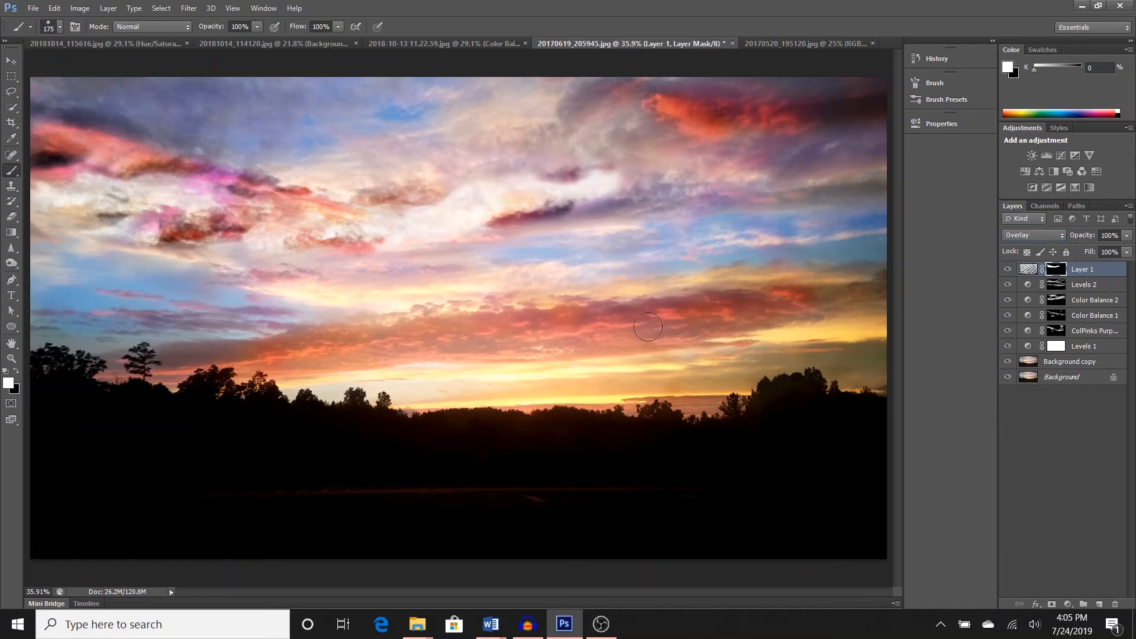
{"action": "left_click_drag", "start_coordinate": [371, 347], "coordinate": [553, 331]}
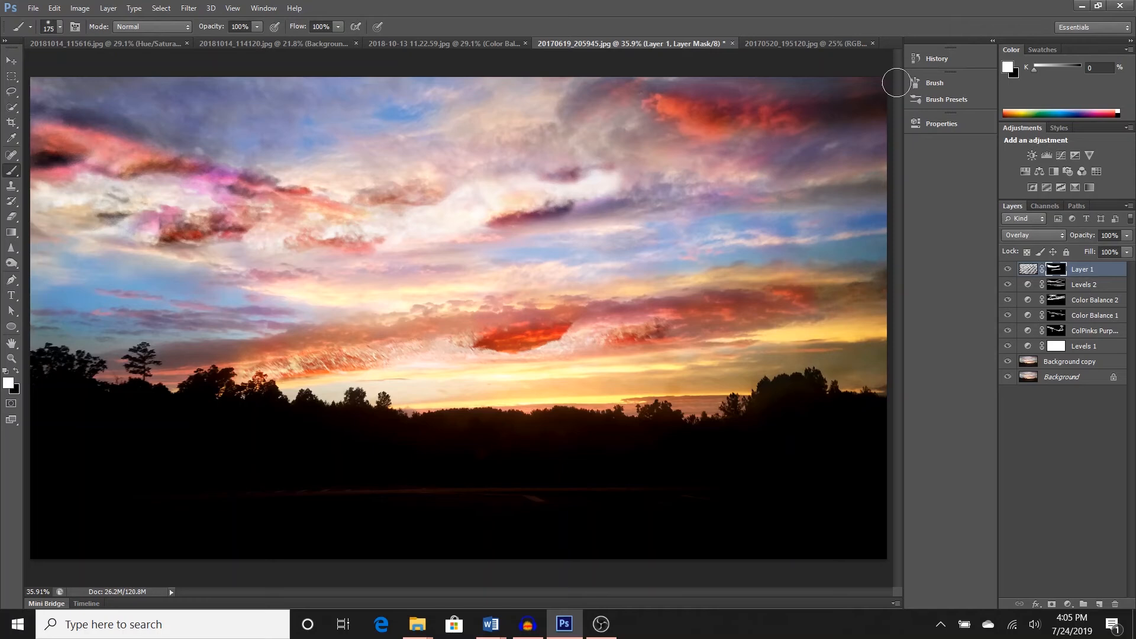
{"action": "mouse_move", "coordinate": [709, 117]}
{"action": "left_mouse_down"}
{"action": "mouse_move", "coordinate": [802, 115]}
{"action": "mouse_move", "coordinate": [865, 96]}
{"action": "left_mouse_up"}
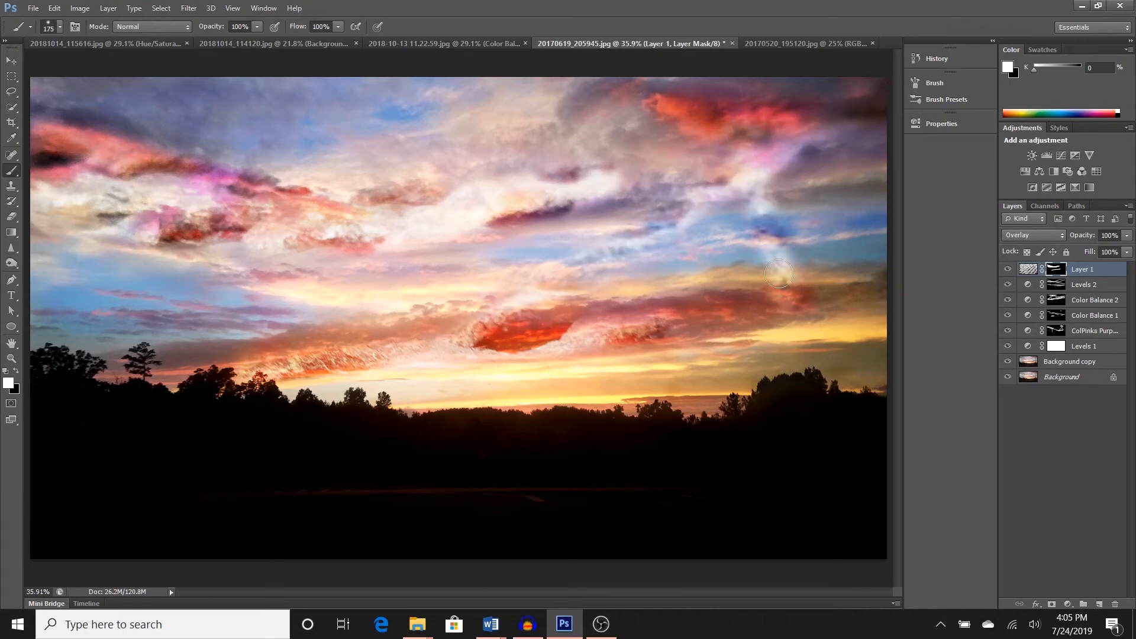
{"action": "left_click_drag", "start_coordinate": [779, 274], "coordinate": [777, 225]}
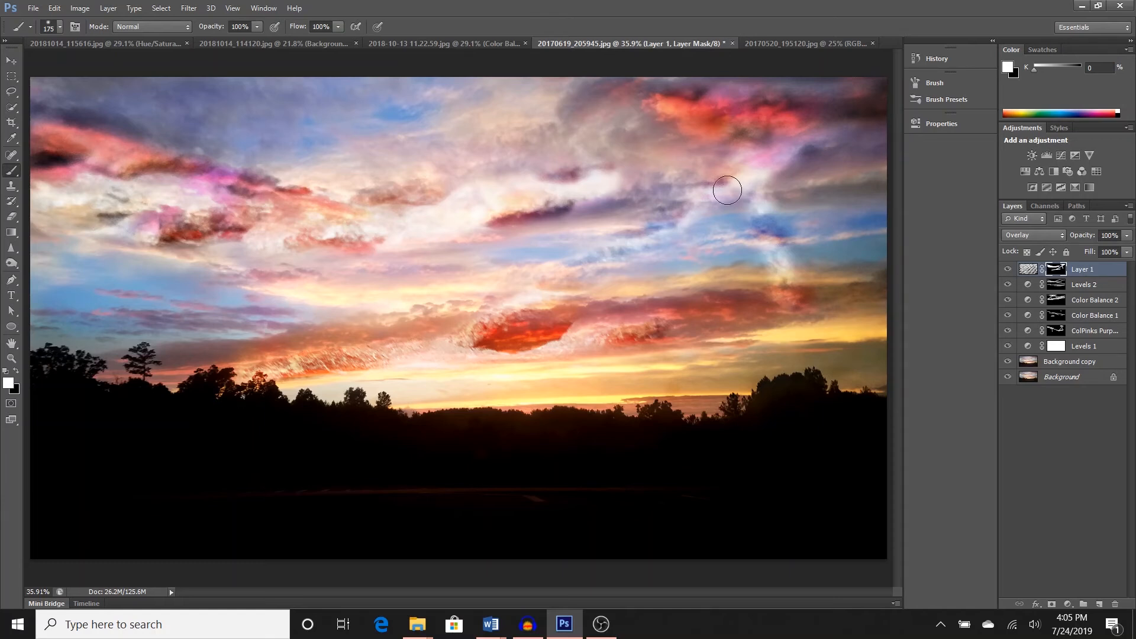
Switch the brush to black and paint out the vertical texture streak across the blue sky on the grate layer's mask.
{"action": "key", "text": "x"}
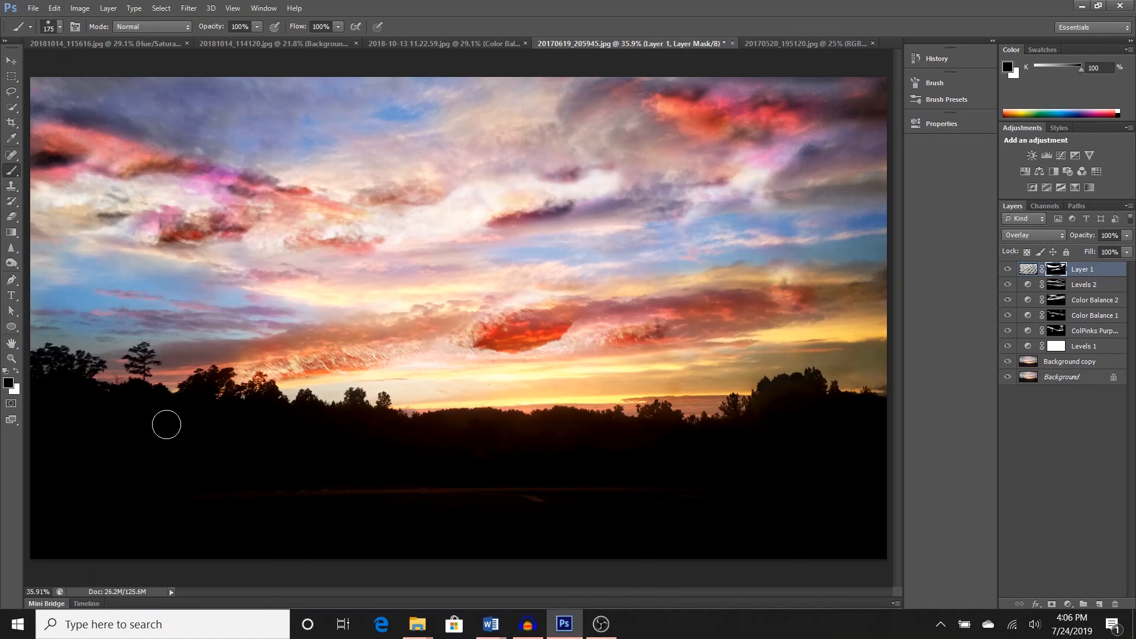
{"action": "key", "text": "x"}
{"action": "key", "text": "x"}
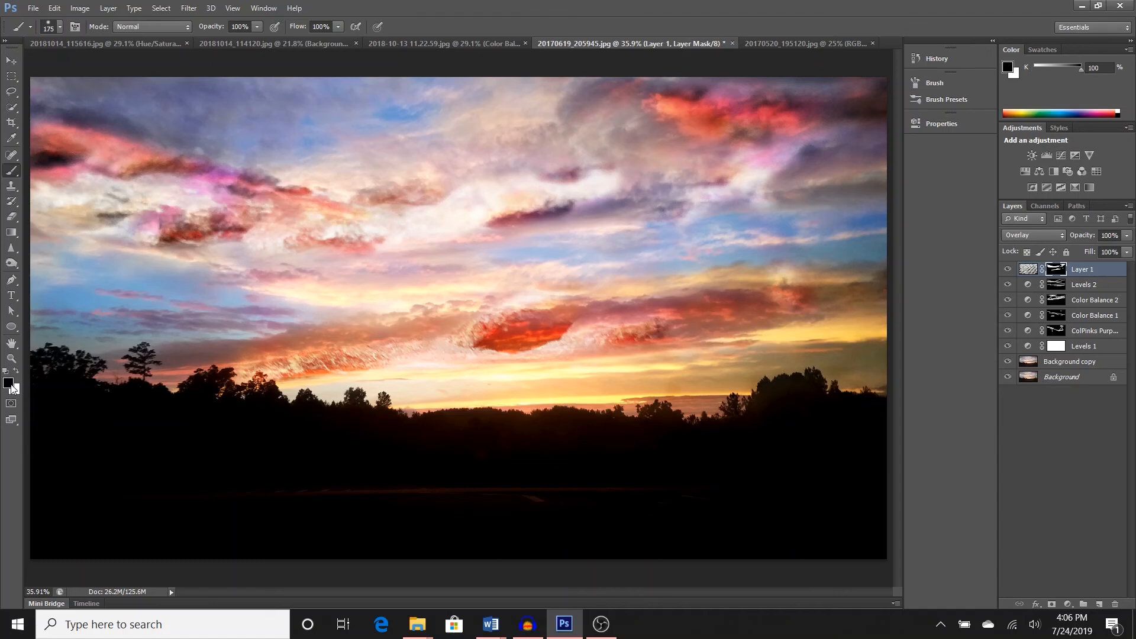